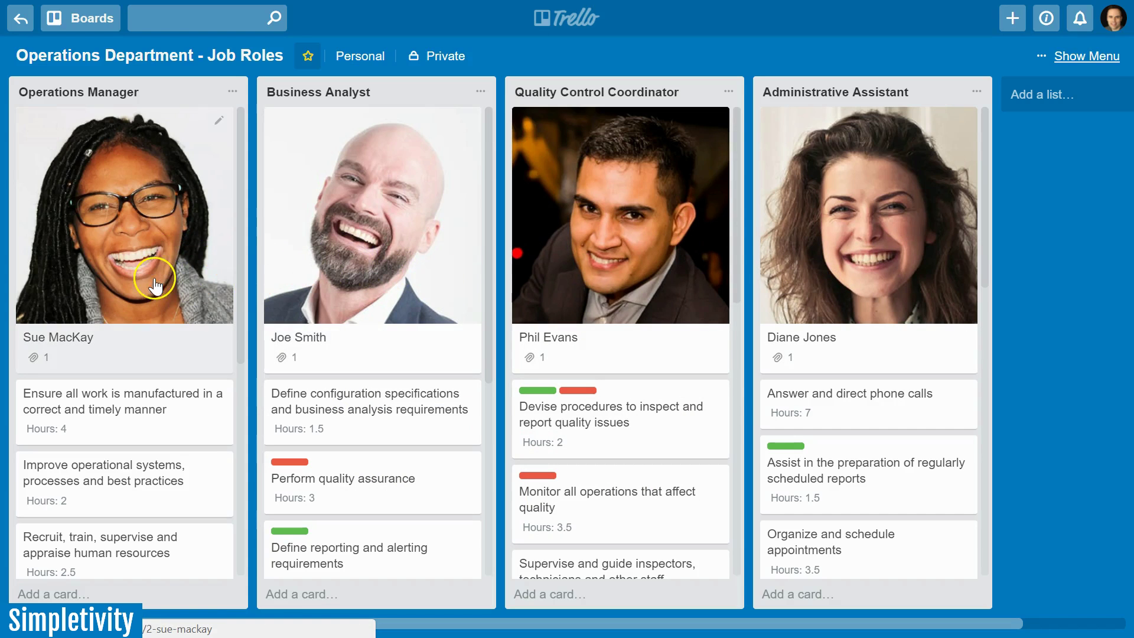
Move the 'Recruit, train, supervise…' card (Hours: 2.5) from Operations Manager into Business Analyst below 'Define configuration…'.
{"action": "scroll", "coordinate": [132, 354], "scroll_direction": "down", "scroll_amount": 6}
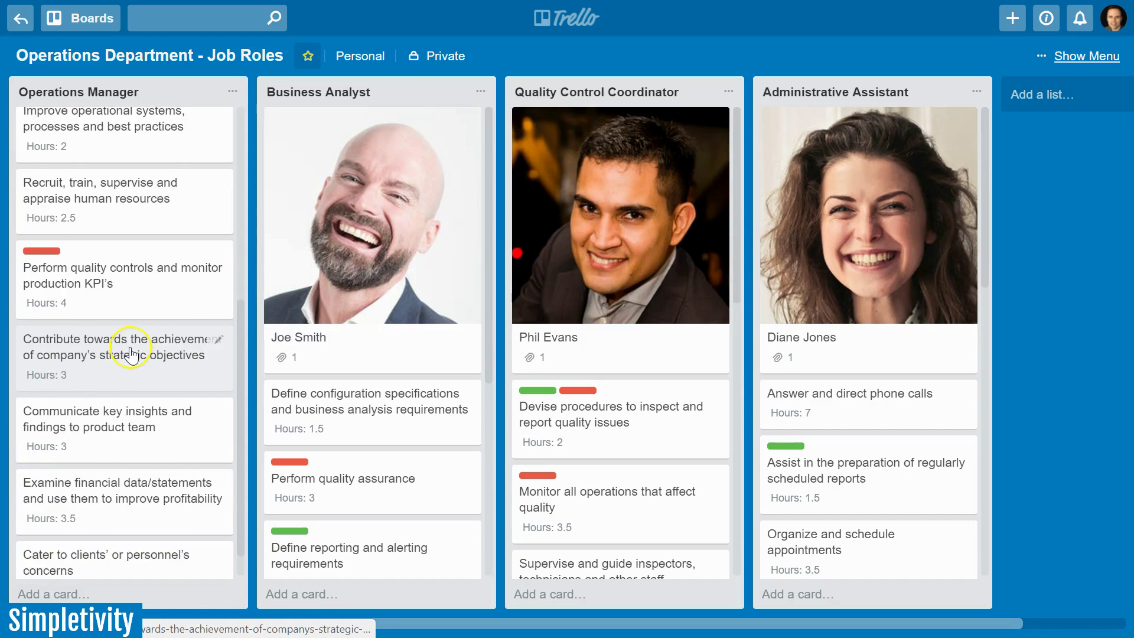
{"action": "scroll", "coordinate": [132, 354], "scroll_direction": "up", "scroll_amount": 7}
{"action": "scroll", "coordinate": [132, 354], "scroll_direction": "down", "scroll_amount": 2}
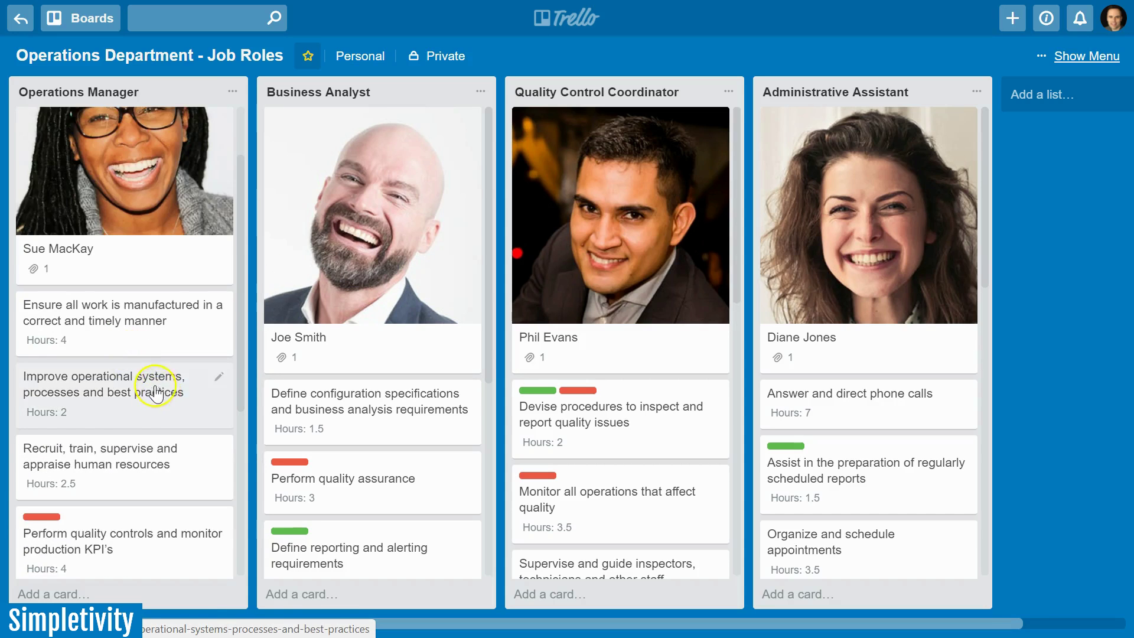
{"action": "scroll", "coordinate": [148, 402], "scroll_direction": "up", "scroll_amount": 2}
{"action": "scroll", "coordinate": [384, 308], "scroll_direction": "down", "scroll_amount": 5}
{"action": "scroll", "coordinate": [384, 307], "scroll_direction": "up", "scroll_amount": 5}
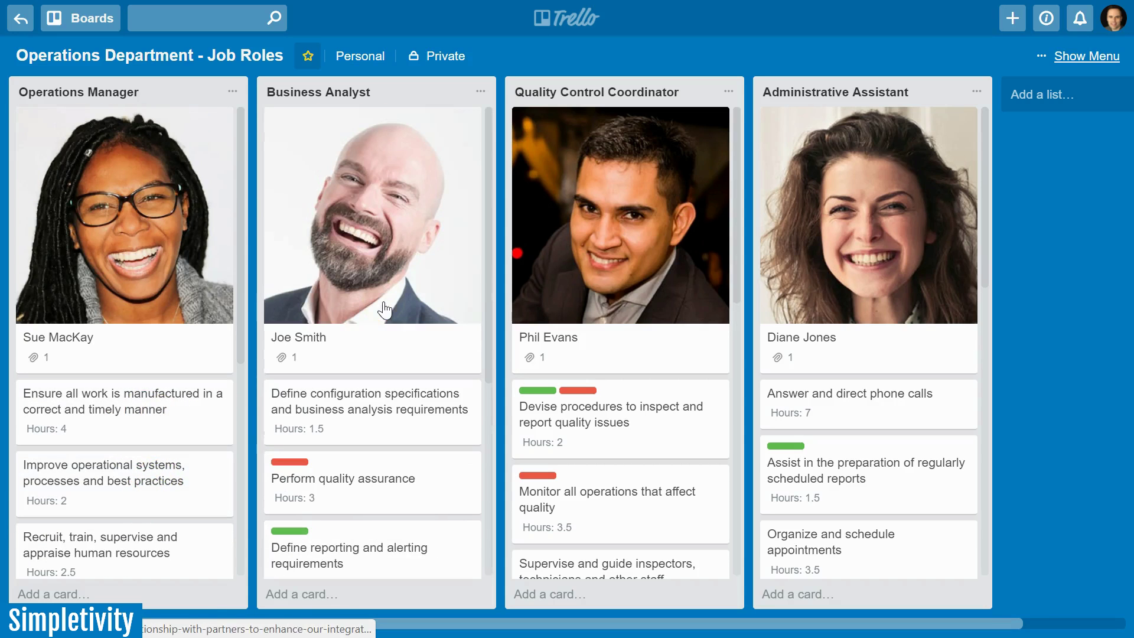
{"action": "scroll", "coordinate": [395, 302], "scroll_direction": "down", "scroll_amount": 3}
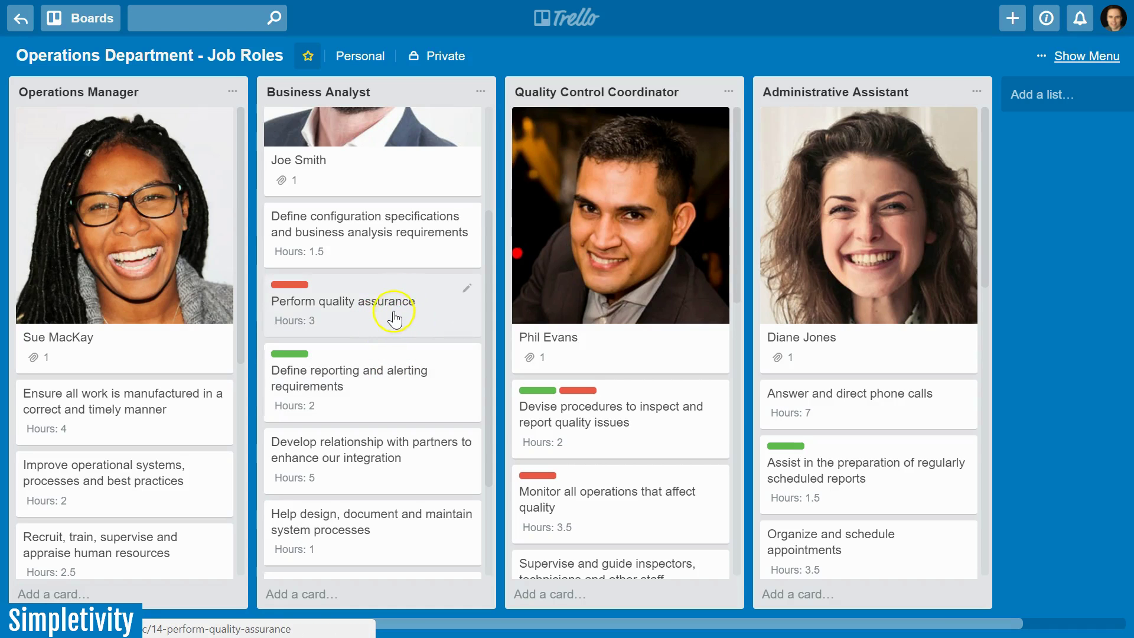
{"action": "scroll", "coordinate": [400, 322], "scroll_direction": "up", "scroll_amount": 3}
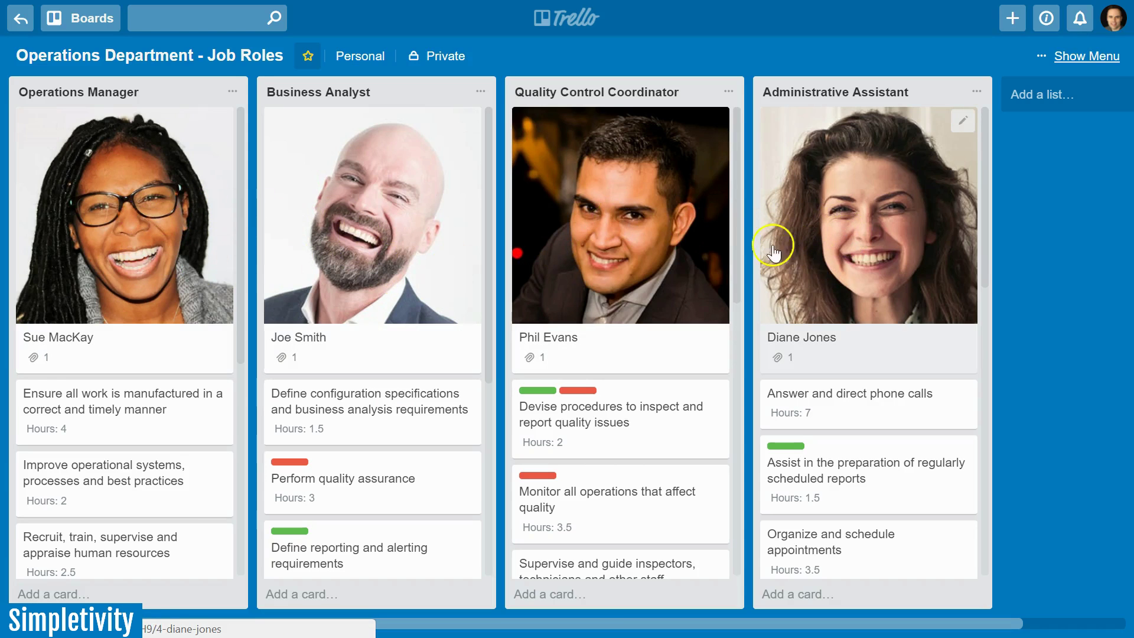
{"action": "scroll", "coordinate": [595, 497], "scroll_direction": "down", "scroll_amount": 5}
{"action": "scroll", "coordinate": [595, 497], "scroll_direction": "up", "scroll_amount": 5}
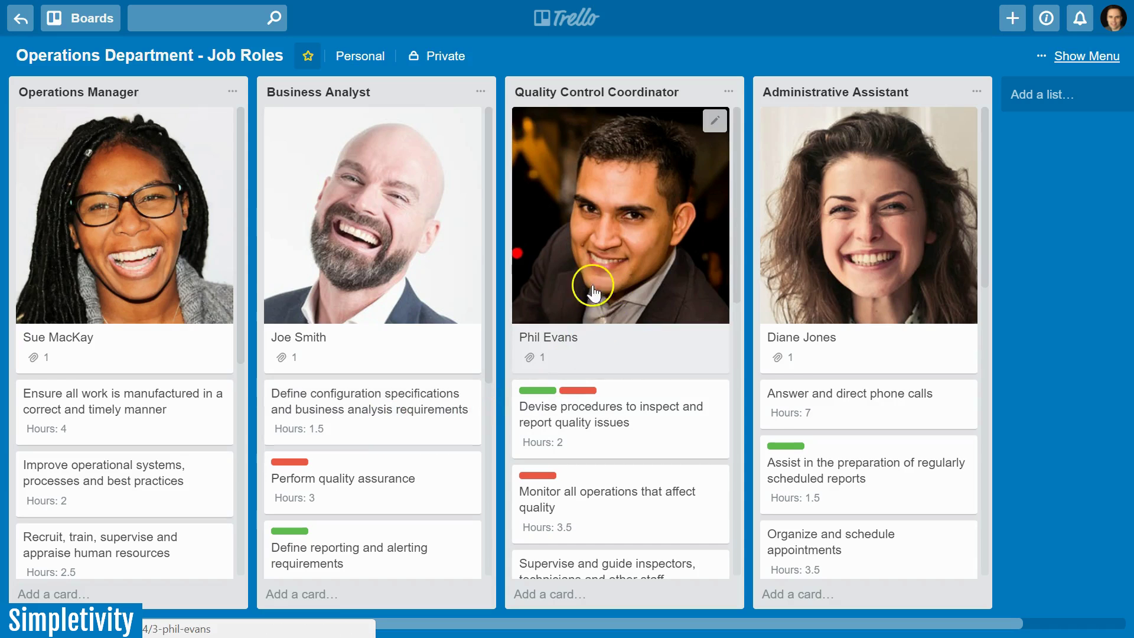
{"action": "scroll", "coordinate": [180, 373], "scroll_direction": "down", "scroll_amount": 5}
{"action": "scroll", "coordinate": [177, 371], "scroll_direction": "up", "scroll_amount": 5}
{"action": "scroll", "coordinate": [157, 310], "scroll_direction": "down", "scroll_amount": 3}
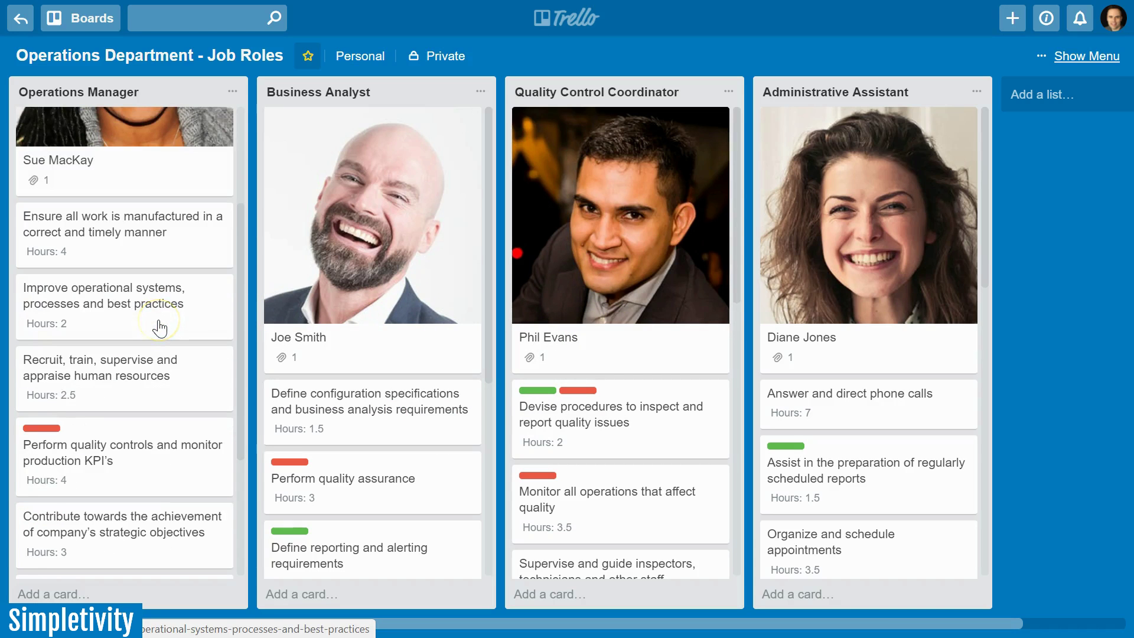
{"action": "scroll", "coordinate": [159, 325], "scroll_direction": "up", "scroll_amount": 3}
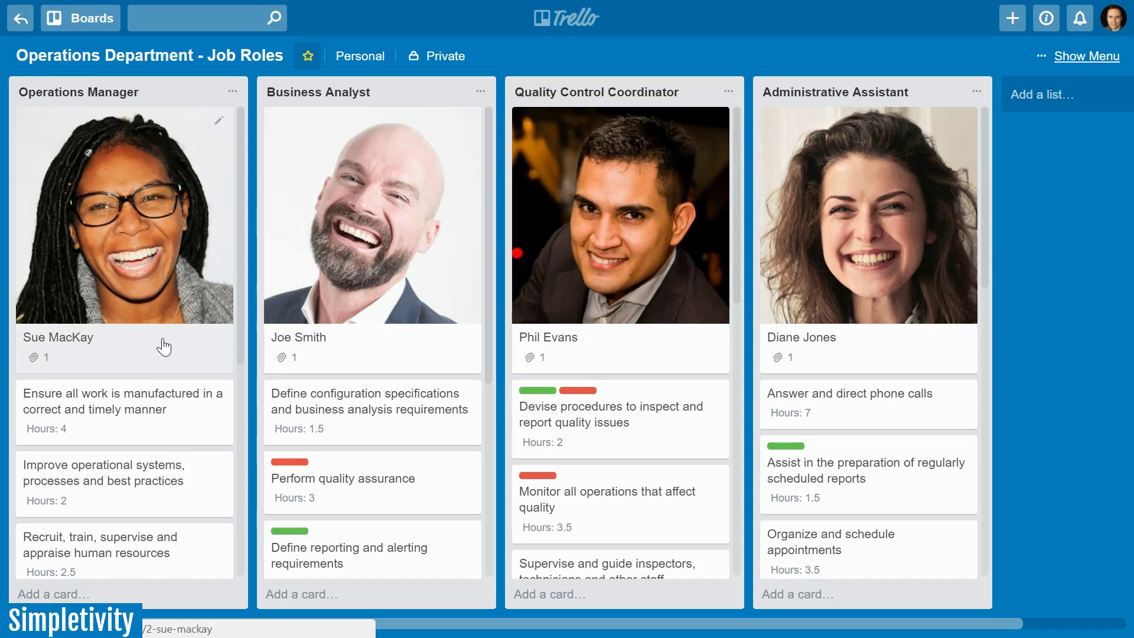
{"action": "scroll", "coordinate": [167, 369], "scroll_direction": "down", "scroll_amount": 3}
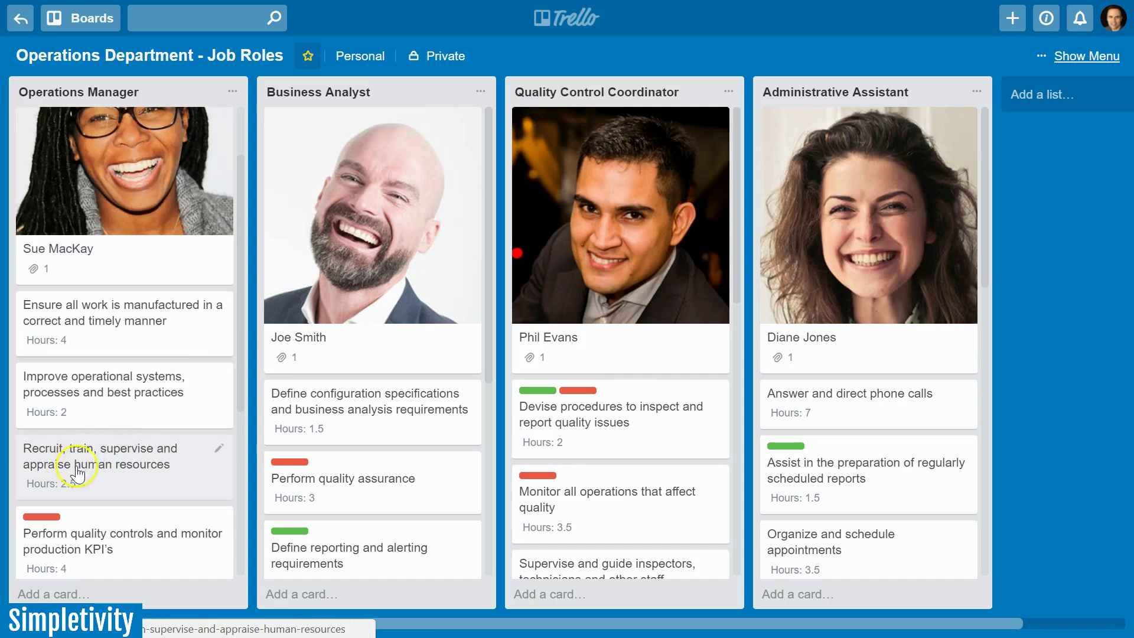
{"action": "scroll", "coordinate": [89, 467], "scroll_direction": "up", "scroll_amount": 3}
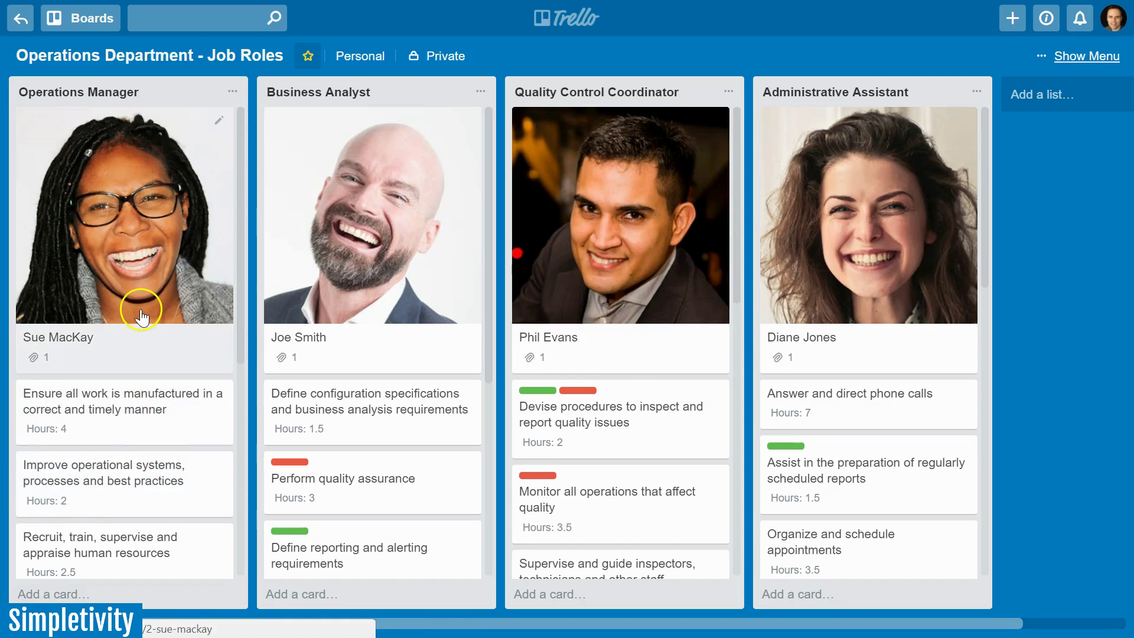
{"action": "scroll", "coordinate": [141, 318], "scroll_direction": "down", "scroll_amount": 3}
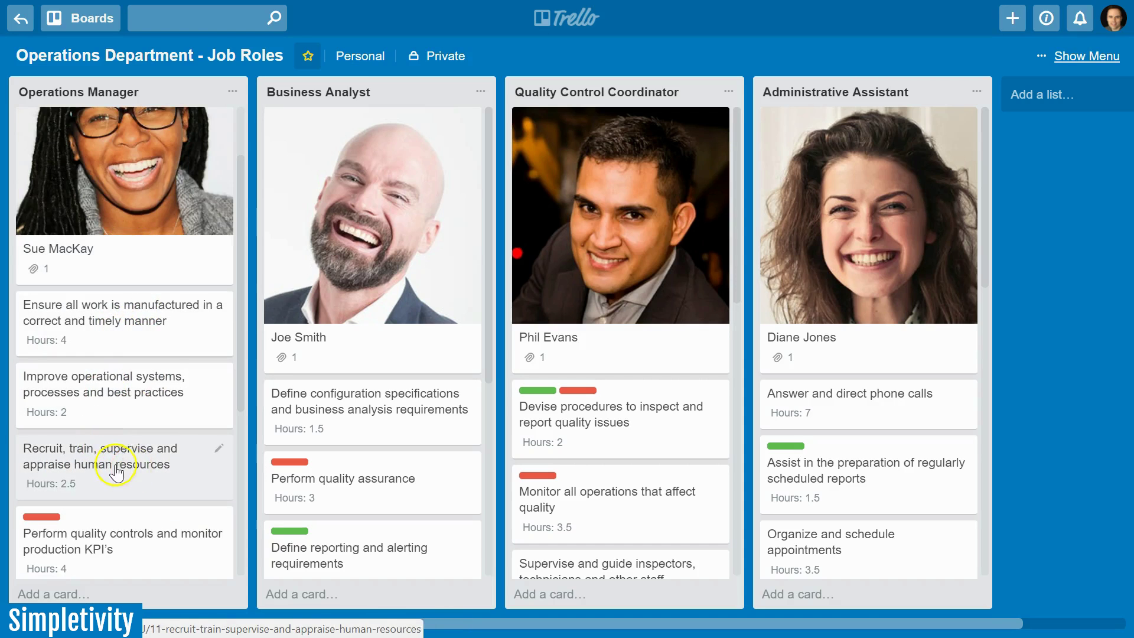
{"action": "left_click_drag", "start_coordinate": [107, 467], "coordinate": [358, 499]}
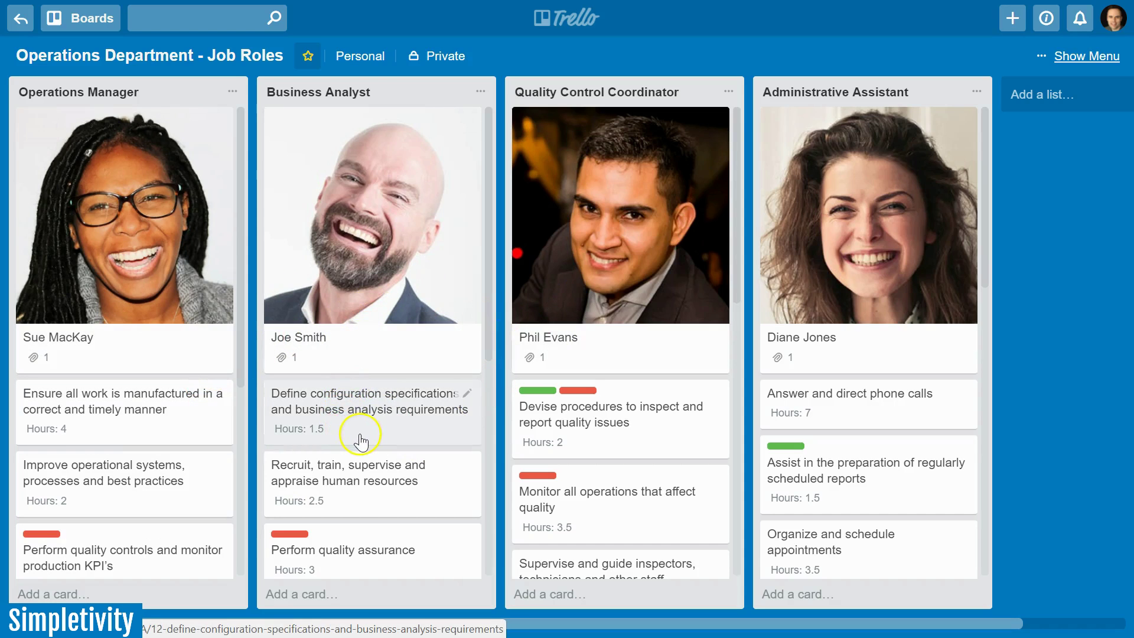
{"action": "scroll", "coordinate": [358, 440], "scroll_direction": "down", "scroll_amount": 2}
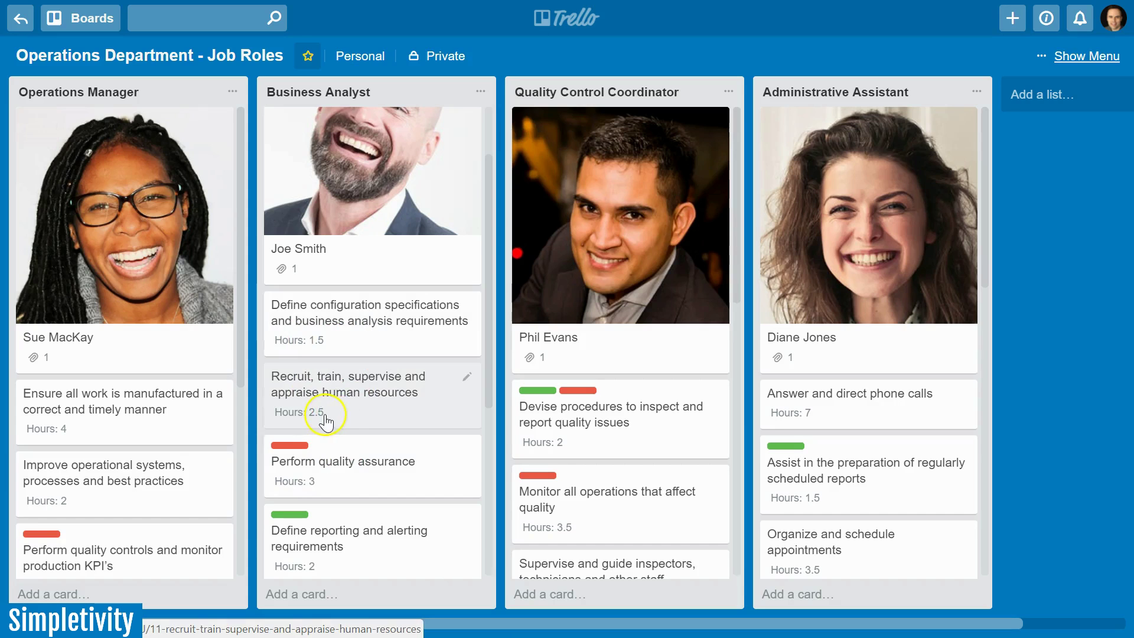
{"action": "scroll", "coordinate": [337, 446], "scroll_direction": "down", "scroll_amount": 3}
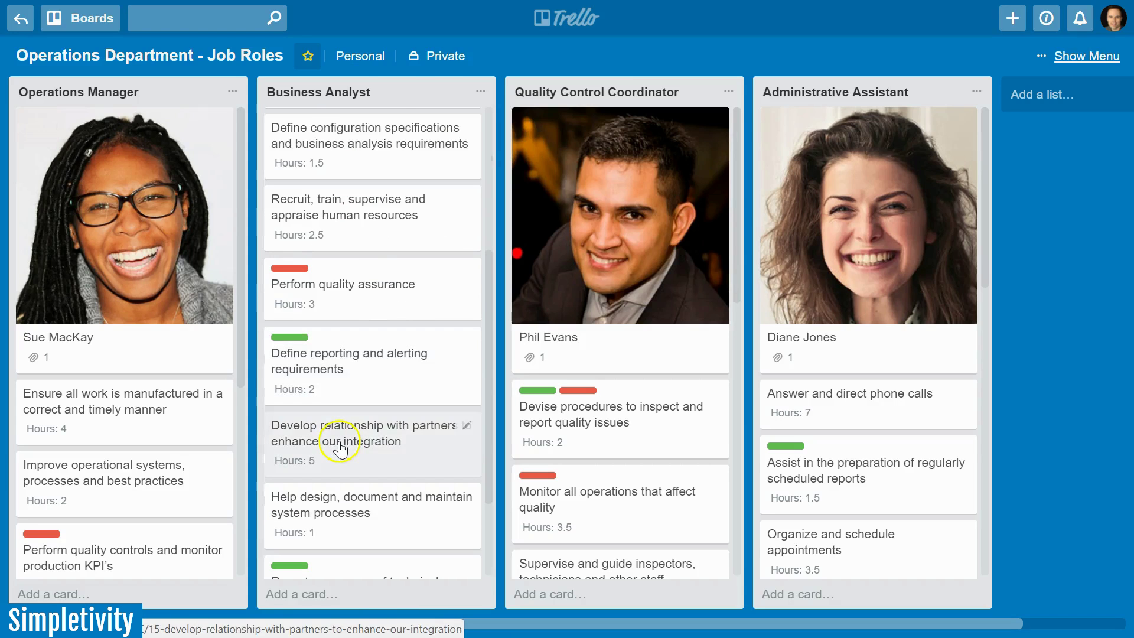
{"action": "scroll", "coordinate": [337, 400], "scroll_direction": "down", "scroll_amount": 2}
{"action": "scroll", "coordinate": [332, 398], "scroll_direction": "up", "scroll_amount": 7}
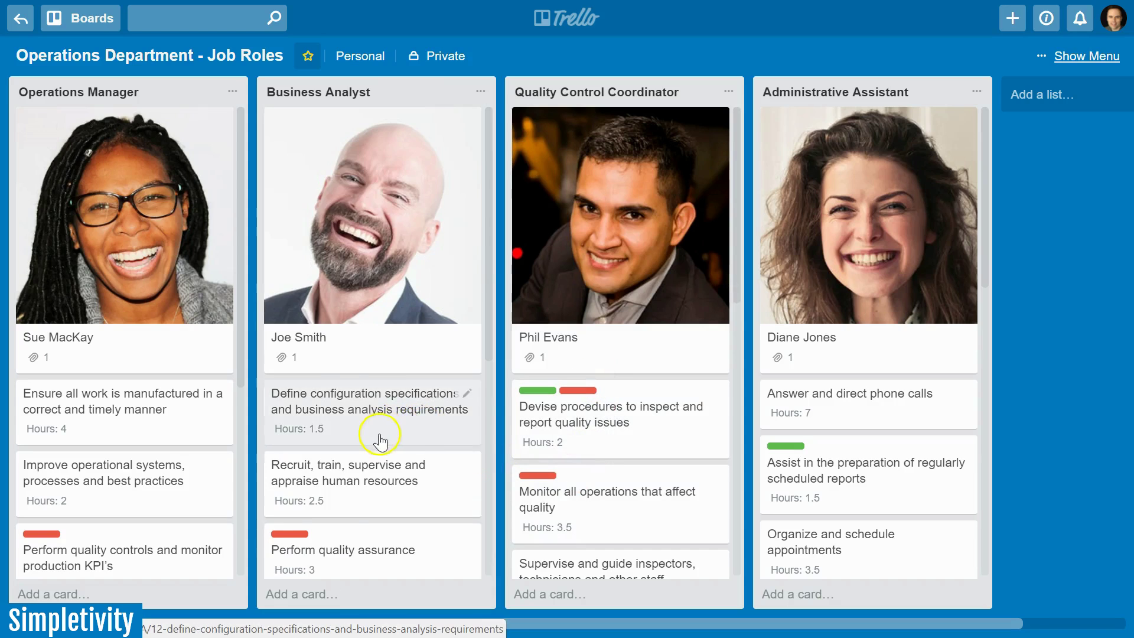
{"action": "scroll", "coordinate": [376, 435], "scroll_direction": "down", "scroll_amount": 2}
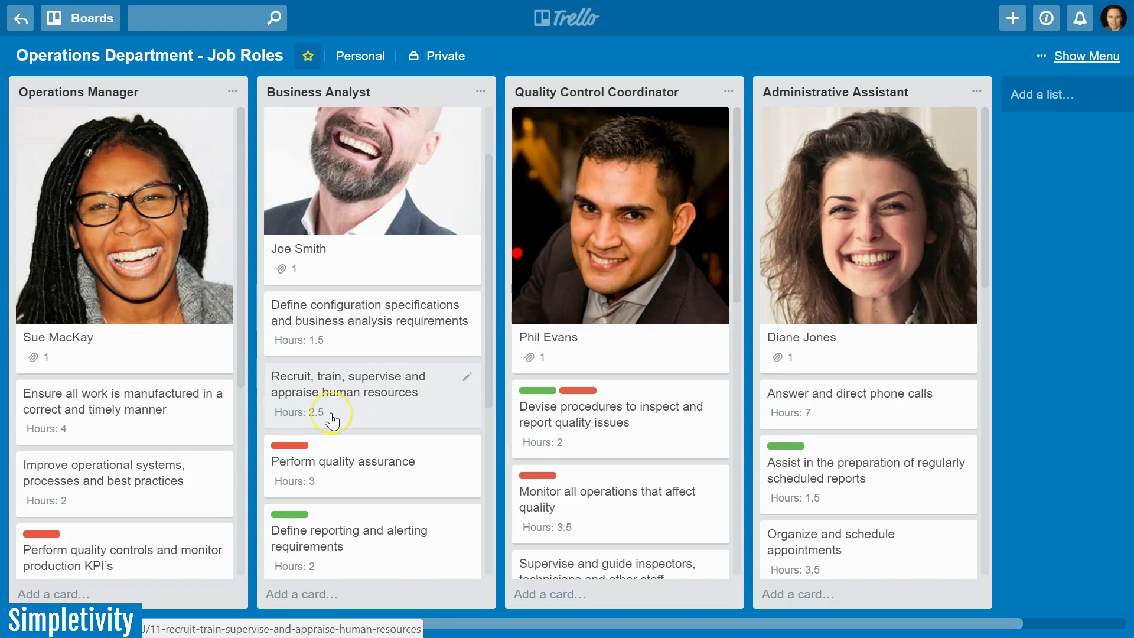
{"action": "scroll", "coordinate": [371, 390], "scroll_direction": "down", "scroll_amount": 6}
{"action": "scroll", "coordinate": [375, 375], "scroll_direction": "up", "scroll_amount": 8}
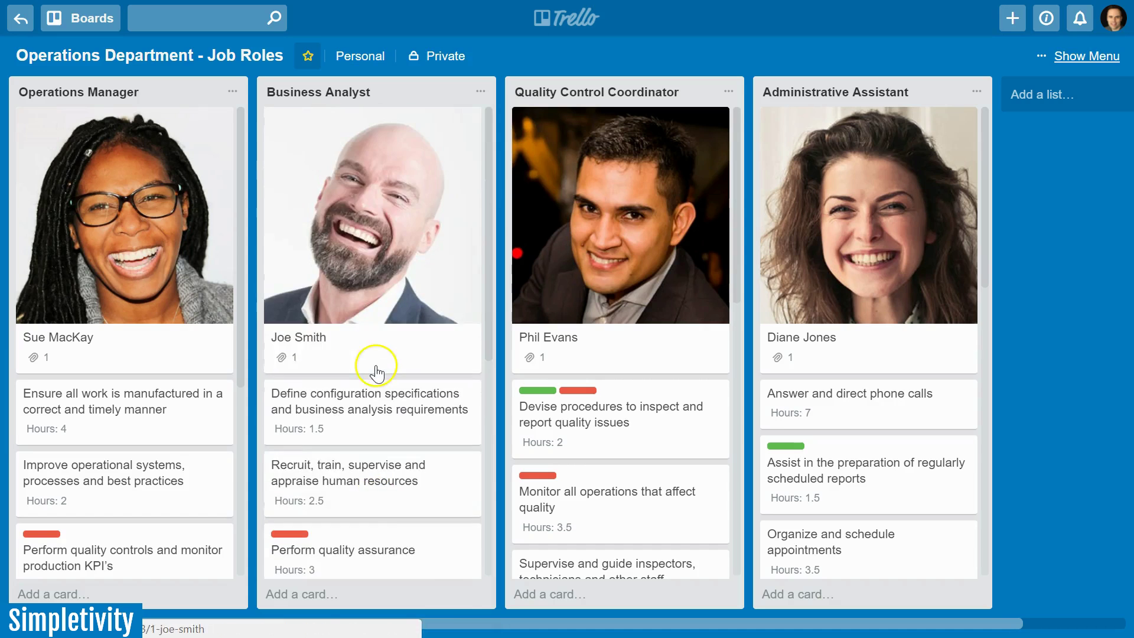
{"action": "scroll", "coordinate": [426, 443], "scroll_direction": "down", "scroll_amount": 7}
{"action": "scroll", "coordinate": [400, 425], "scroll_direction": "up", "scroll_amount": 7}
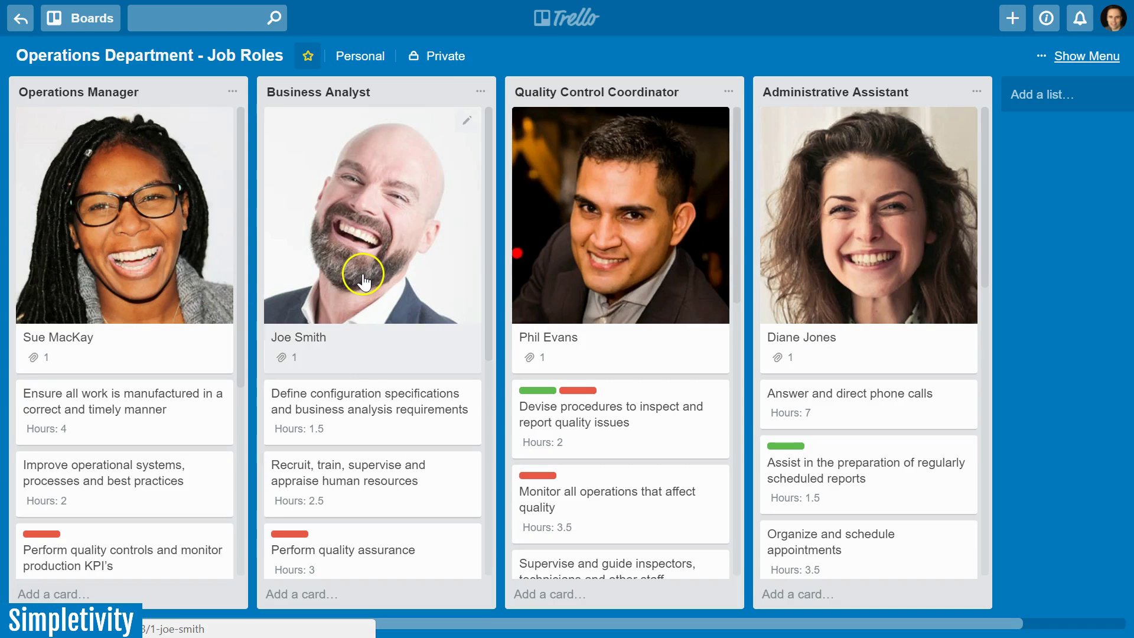
{"action": "scroll", "coordinate": [290, 381], "scroll_direction": "down", "scroll_amount": 3}
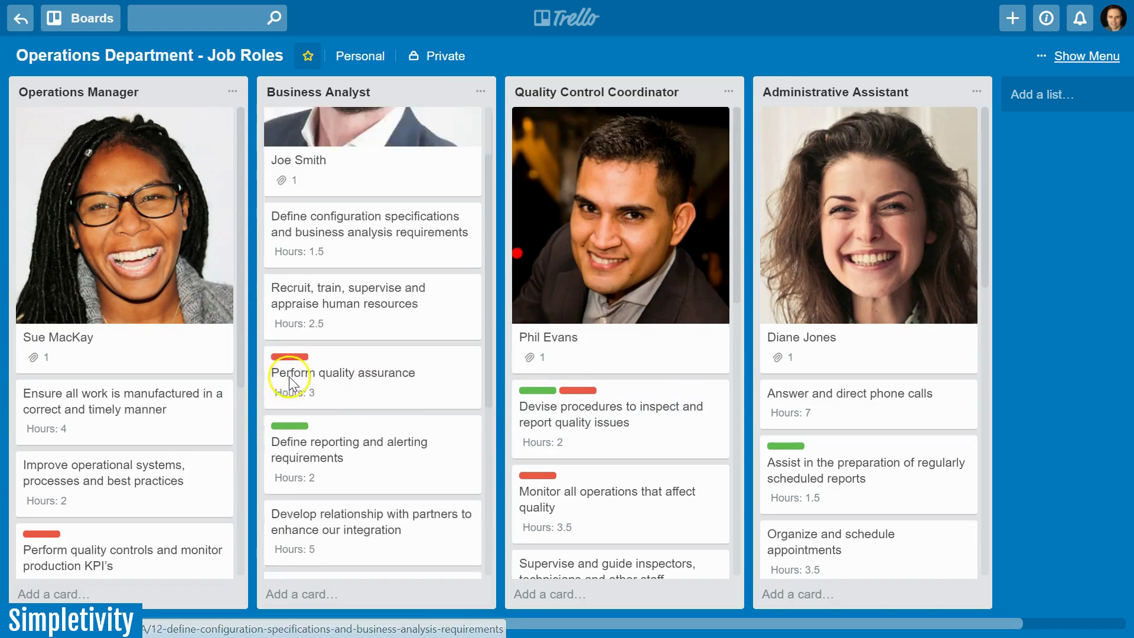
{"action": "scroll", "coordinate": [290, 381], "scroll_direction": "down", "scroll_amount": 3}
{"action": "scroll", "coordinate": [152, 338], "scroll_direction": "down", "scroll_amount": 4}
{"action": "scroll", "coordinate": [152, 337], "scroll_direction": "up", "scroll_amount": 4}
{"action": "scroll", "coordinate": [363, 333], "scroll_direction": "up", "scroll_amount": 2}
{"action": "scroll", "coordinate": [363, 332], "scroll_direction": "up", "scroll_amount": 5}
{"action": "scroll", "coordinate": [372, 380], "scroll_direction": "down", "scroll_amount": 4}
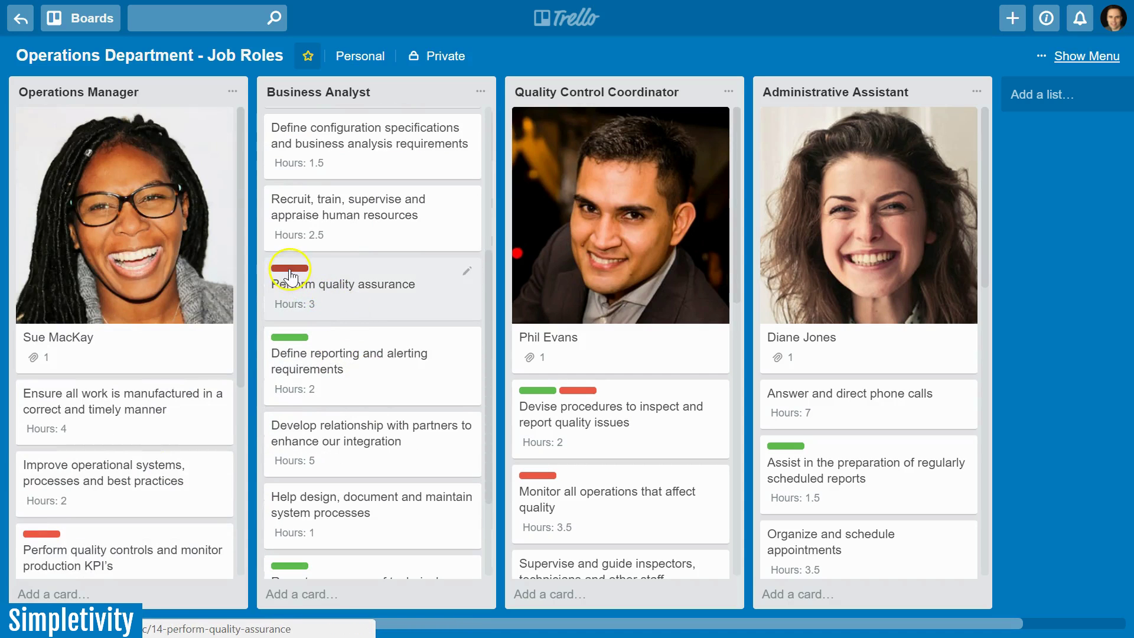
{"action": "scroll", "coordinate": [349, 362], "scroll_direction": "up", "scroll_amount": 5}
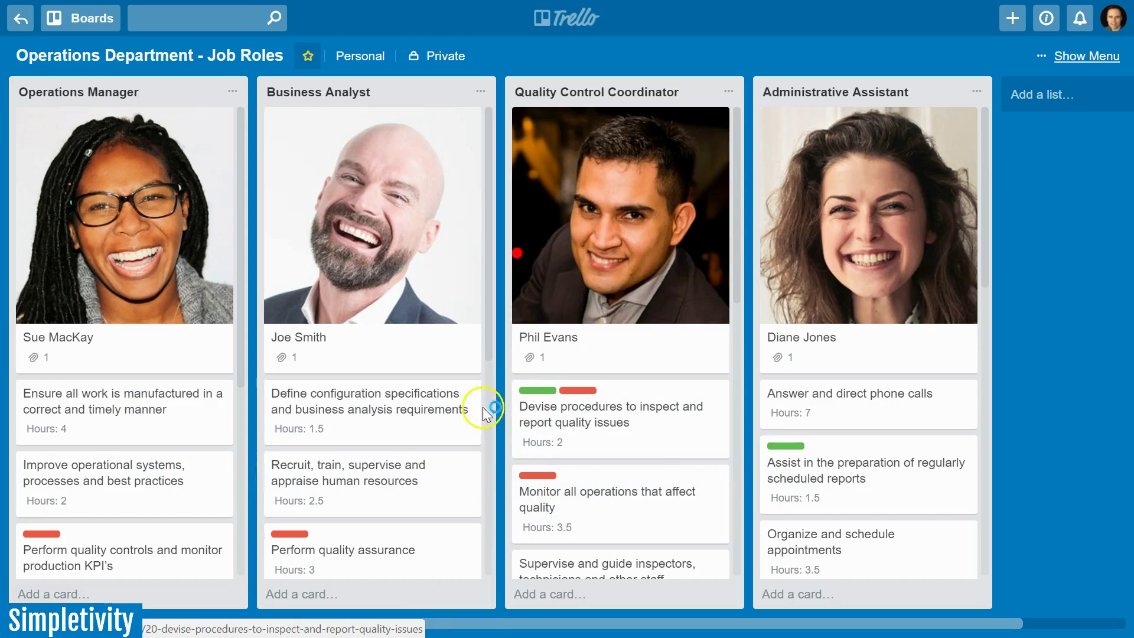
{"action": "scroll", "coordinate": [399, 413], "scroll_direction": "down", "scroll_amount": 3}
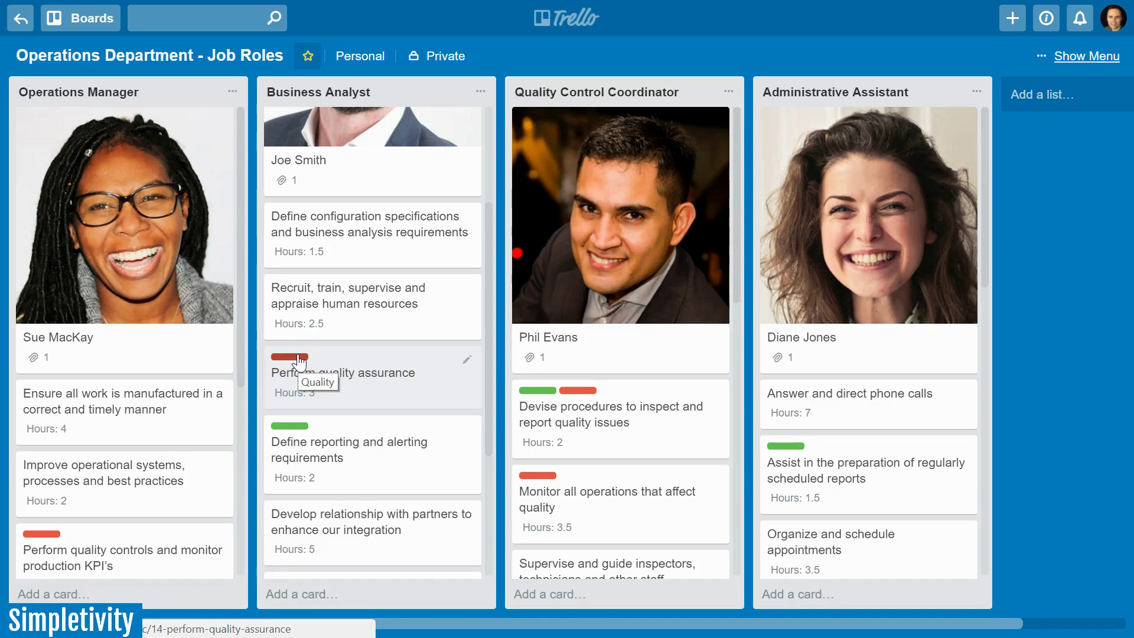
{"action": "left_click", "coordinate": [316, 374]}
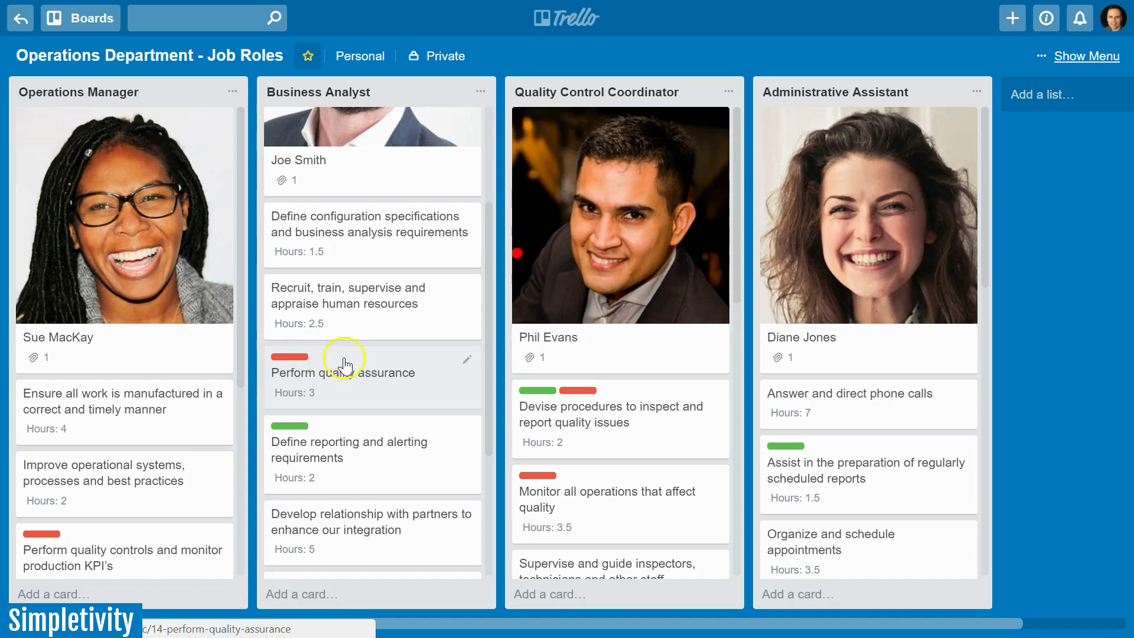
{"action": "scroll", "coordinate": [406, 367], "scroll_direction": "down", "scroll_amount": 2}
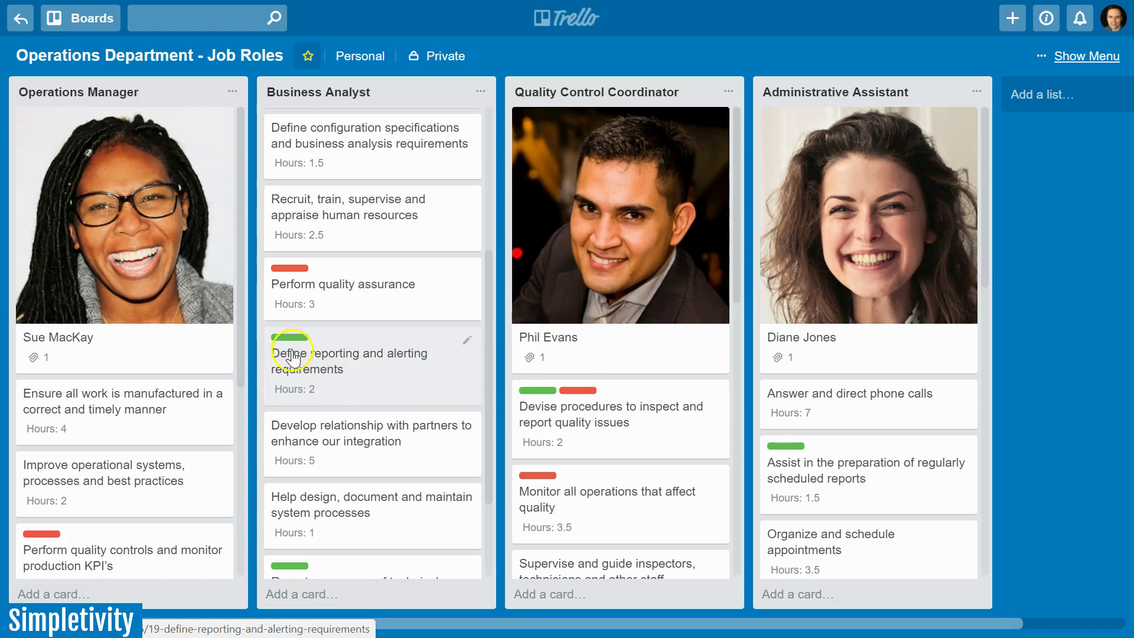
{"action": "scroll", "coordinate": [325, 384], "scroll_direction": "up", "scroll_amount": 3}
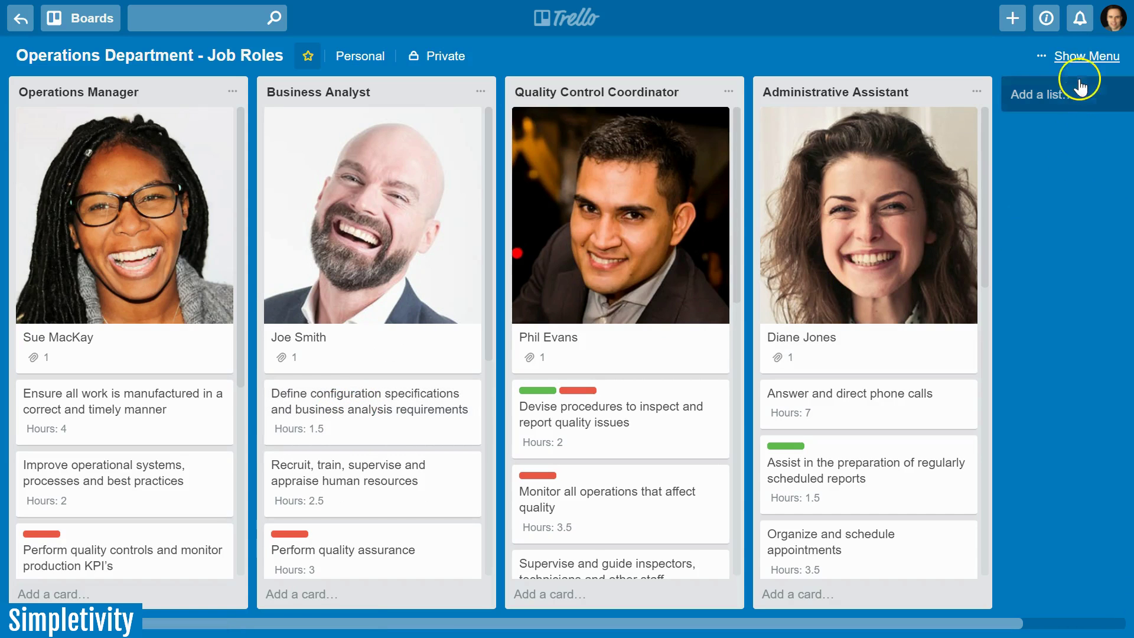
Filter the board to the green Reporting label, then reopen the Filter Cards panel.
{"action": "left_click", "coordinate": [1083, 55]}
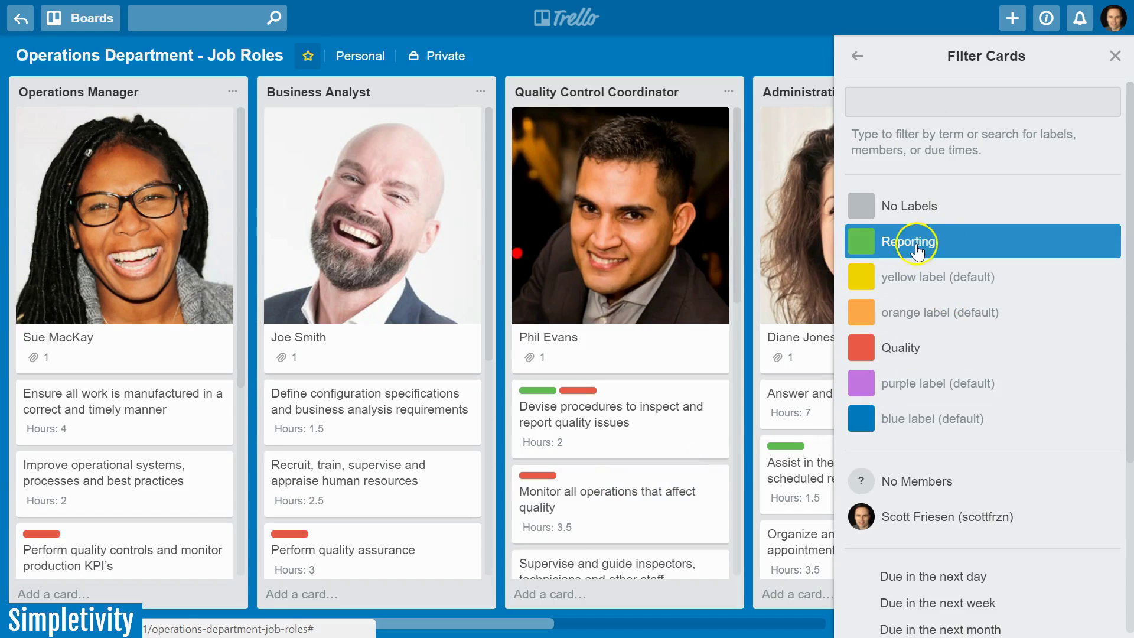
{"action": "left_click", "coordinate": [908, 247]}
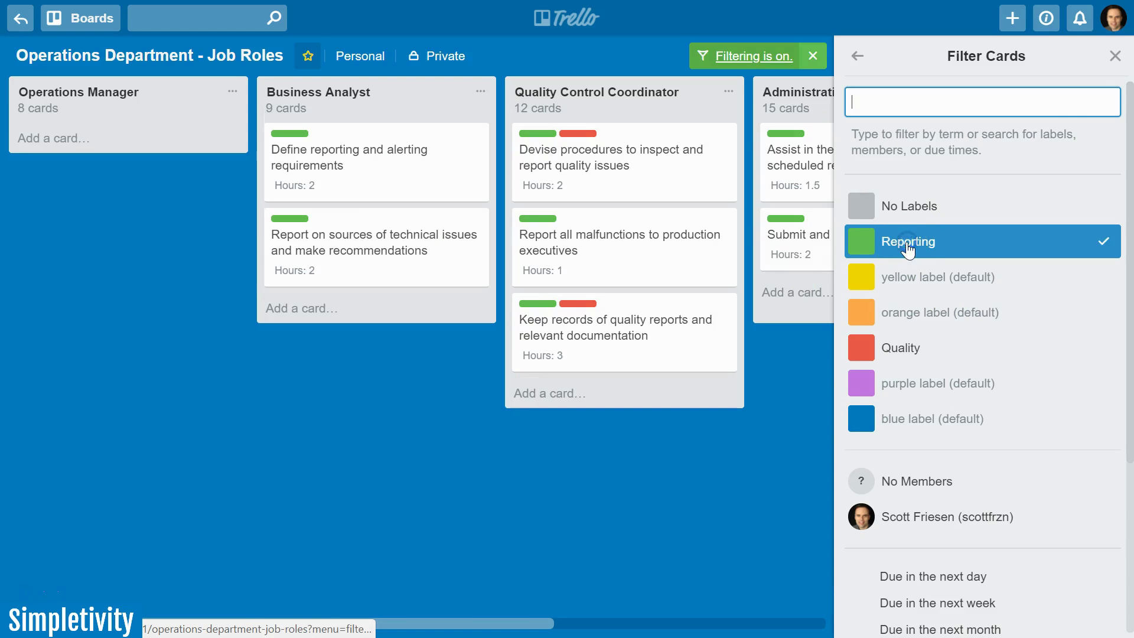
{"action": "left_click", "coordinate": [1116, 56]}
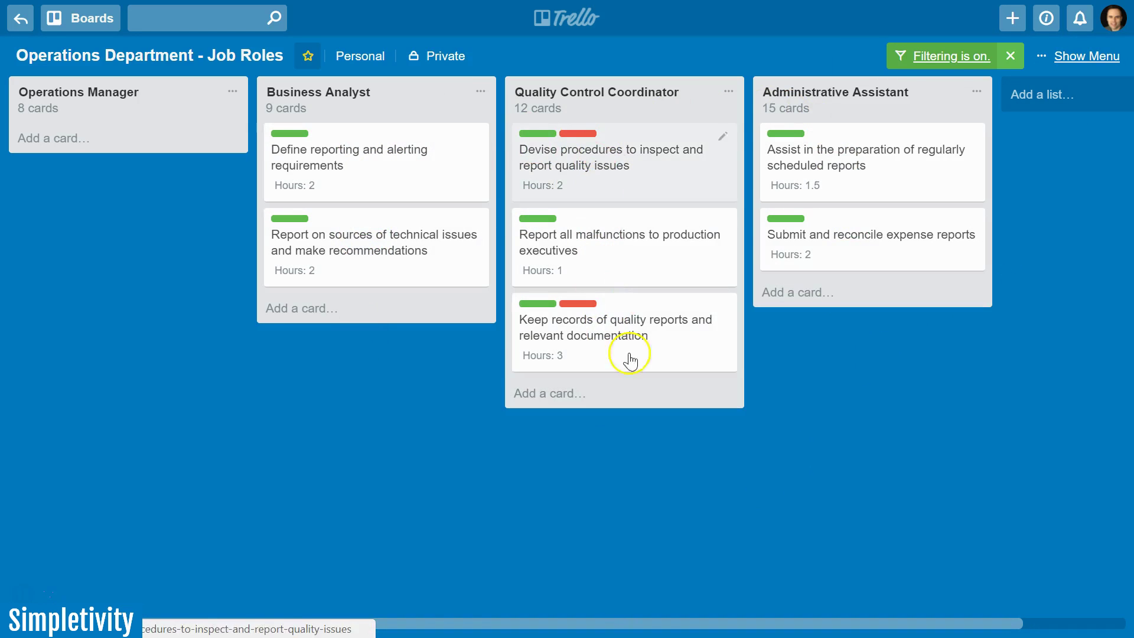
{"action": "left_click", "coordinate": [947, 56]}
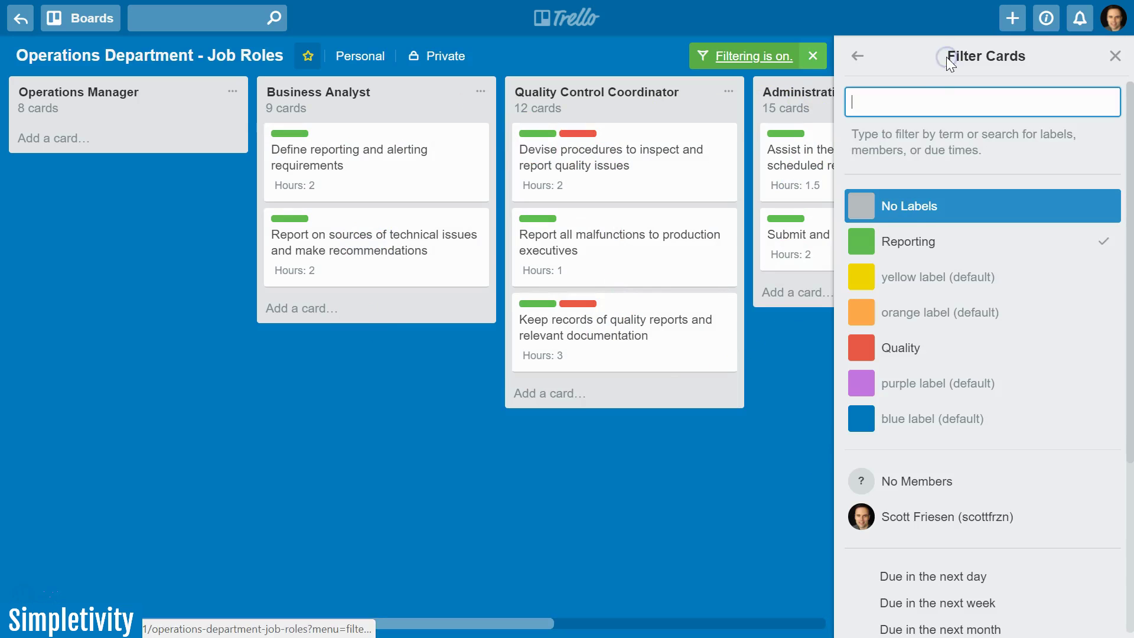
Switch the label filter from Reporting to the red Quality label, then clear the filter.
{"action": "left_click", "coordinate": [928, 247]}
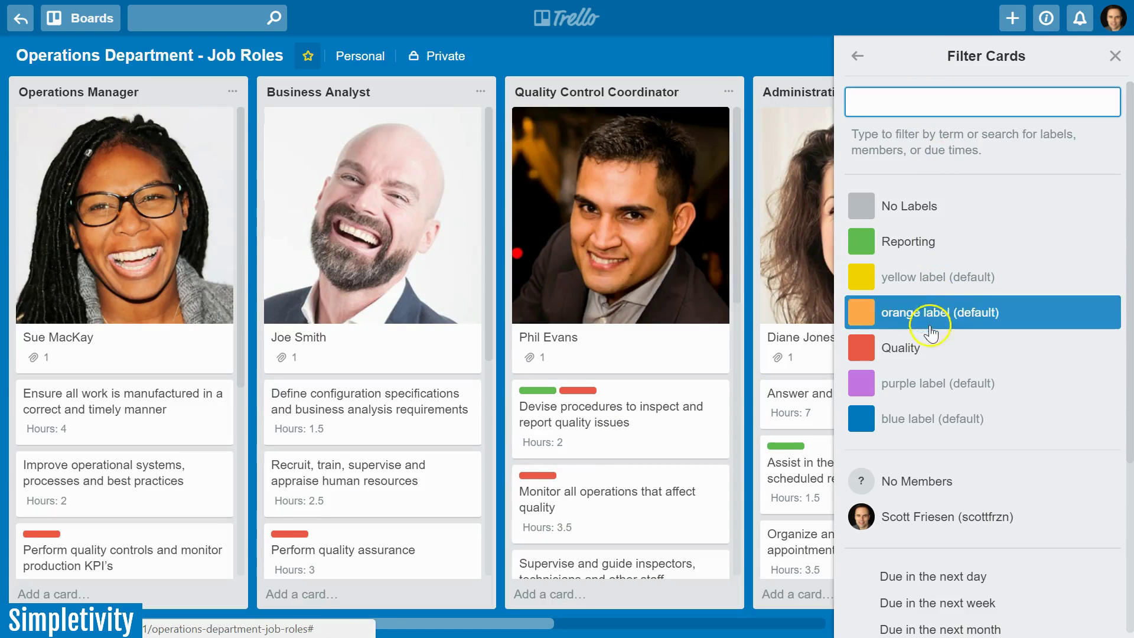
{"action": "left_click", "coordinate": [902, 350]}
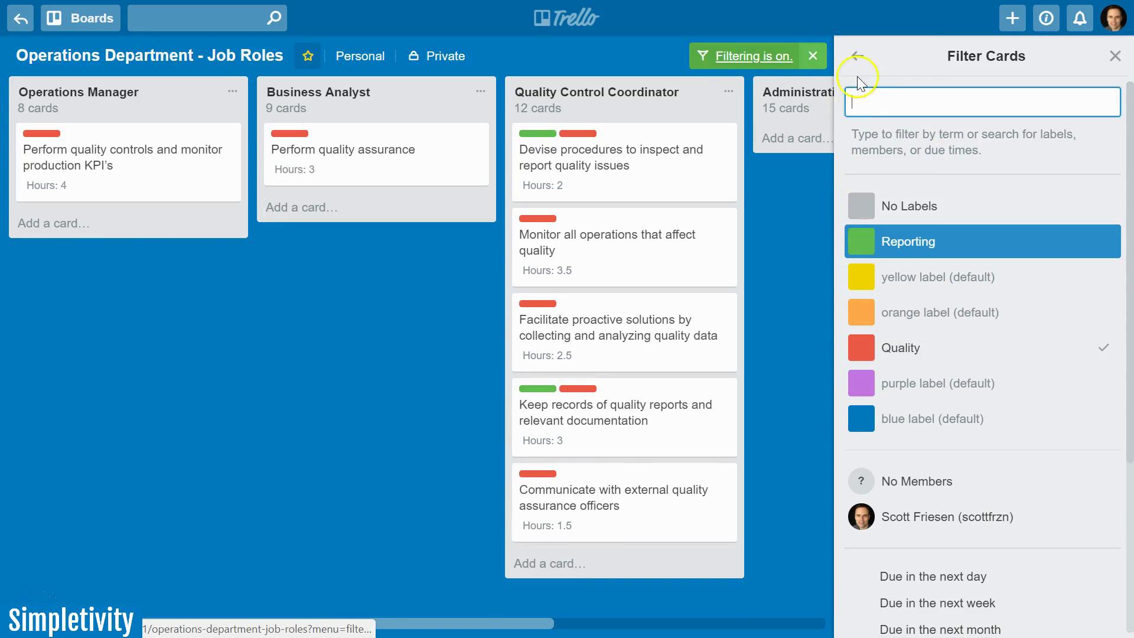
{"action": "left_click", "coordinate": [1115, 56]}
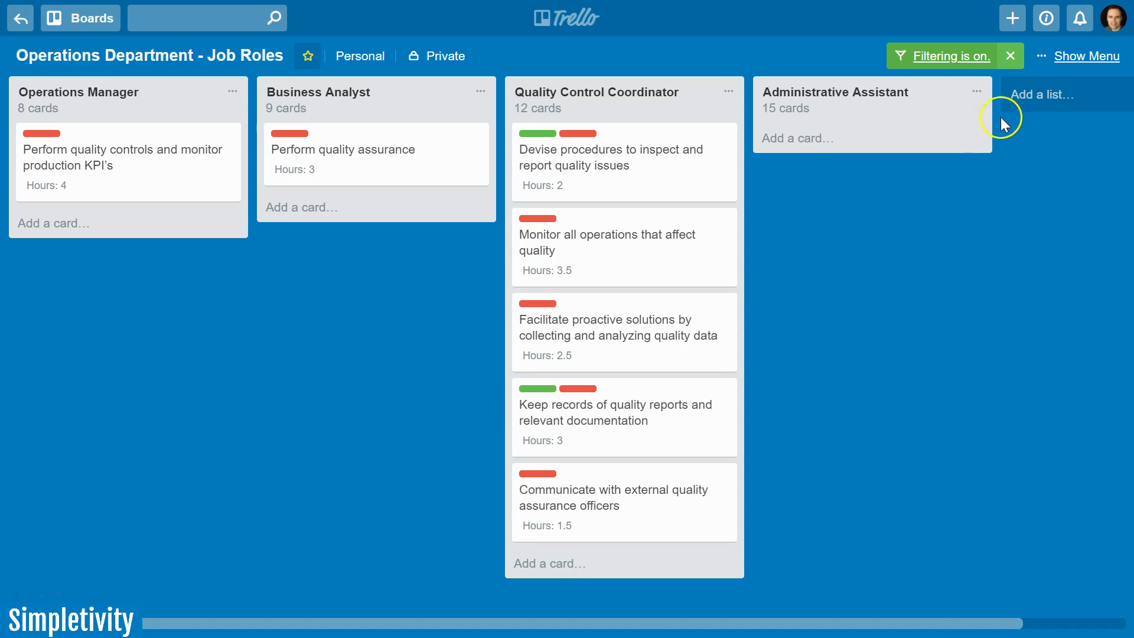
{"action": "left_click", "coordinate": [1012, 57]}
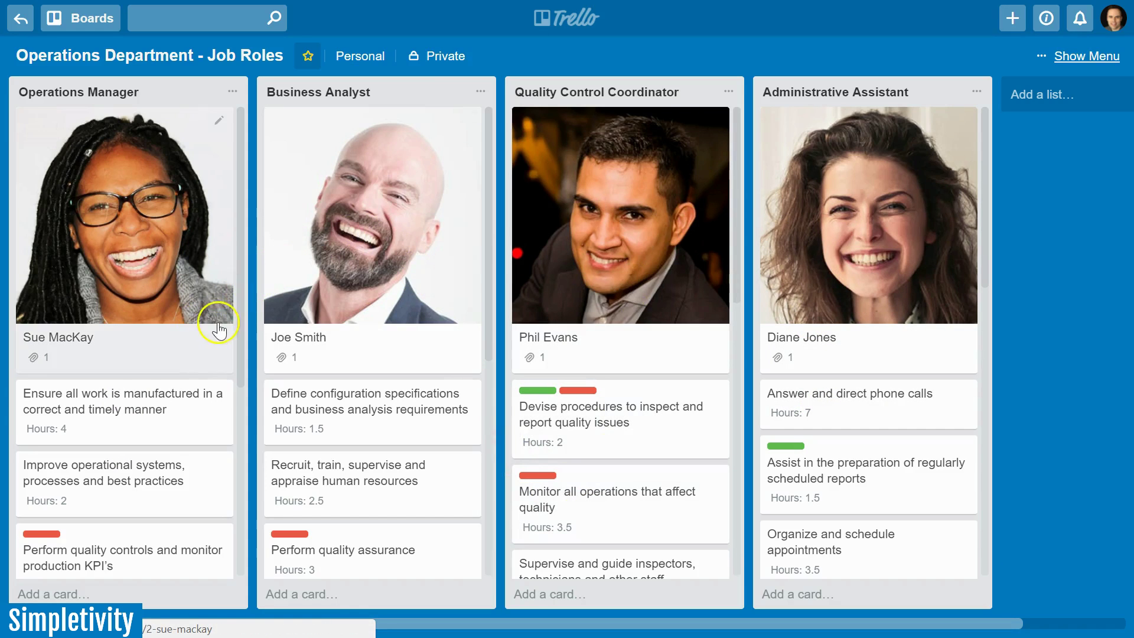
Browse the unfiltered lists and open the 'Define configuration specifications and business analysis requirements' card, showing Hours 1.5.
{"action": "scroll", "coordinate": [163, 417], "scroll_direction": "down", "scroll_amount": 5}
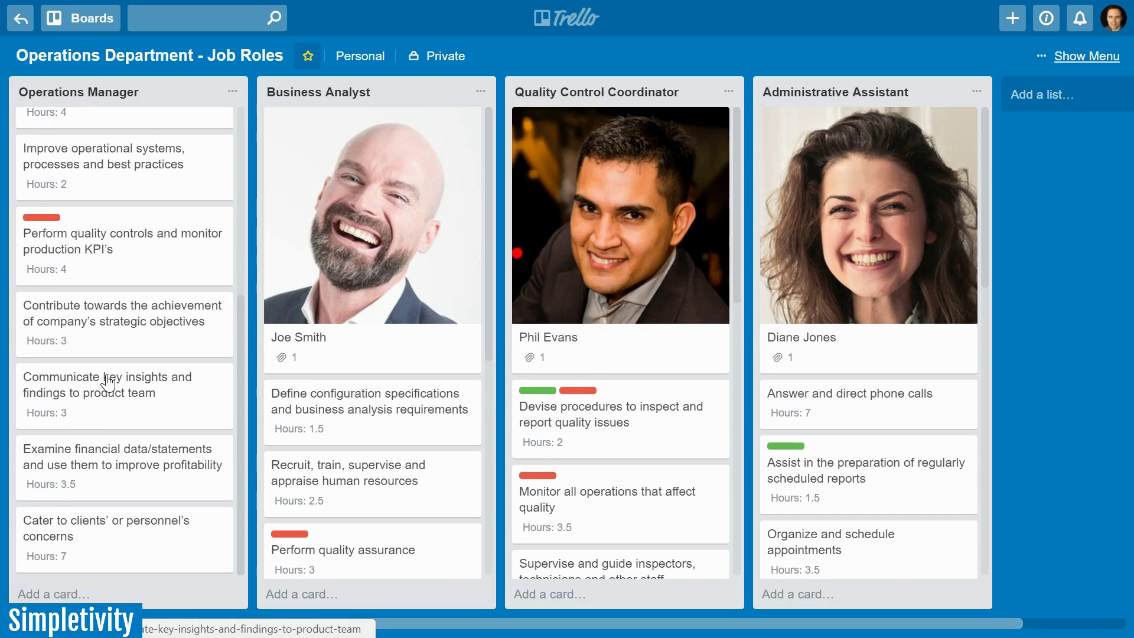
{"action": "scroll", "coordinate": [108, 383], "scroll_direction": "up", "scroll_amount": 4}
{"action": "scroll", "coordinate": [109, 383], "scroll_direction": "down", "scroll_amount": 3}
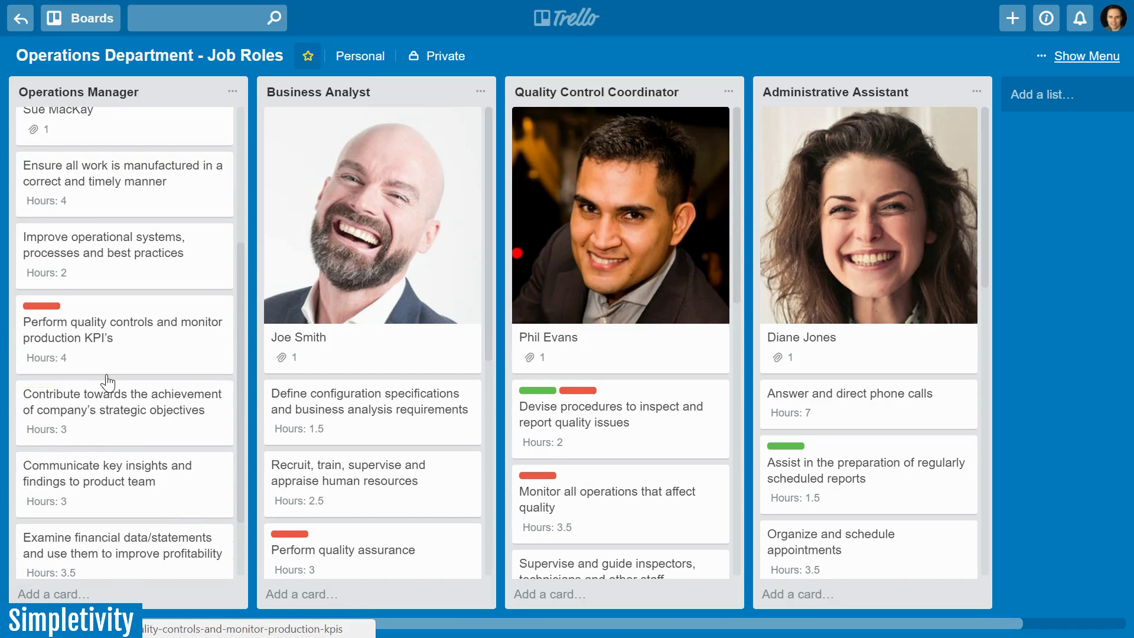
{"action": "scroll", "coordinate": [108, 383], "scroll_direction": "down", "scroll_amount": 2}
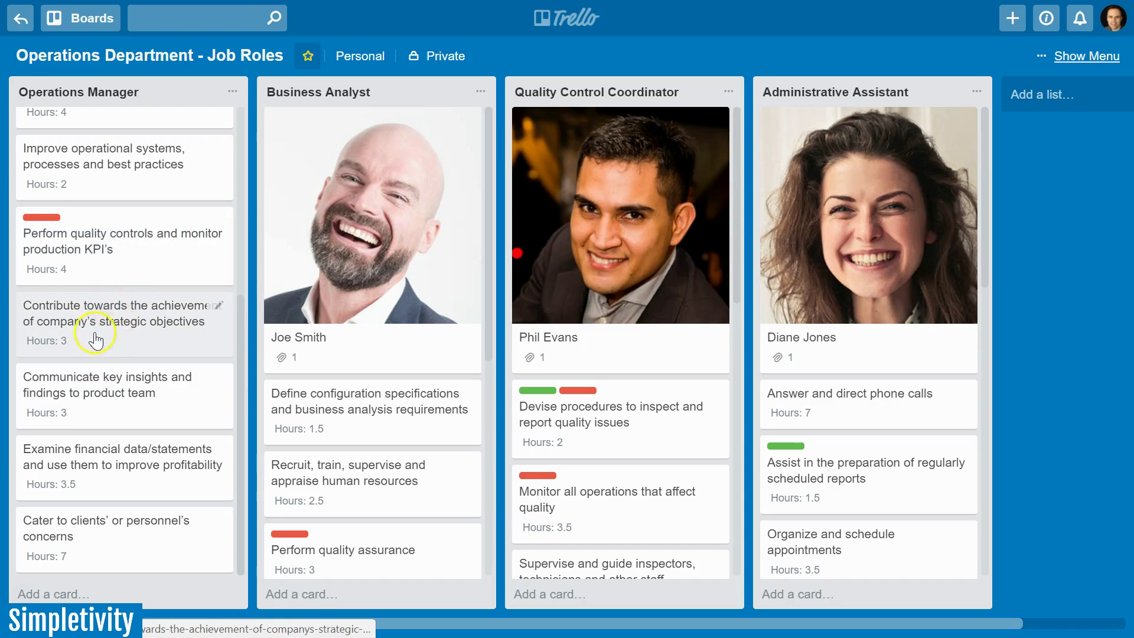
{"action": "scroll", "coordinate": [107, 347], "scroll_direction": "up", "scroll_amount": 5}
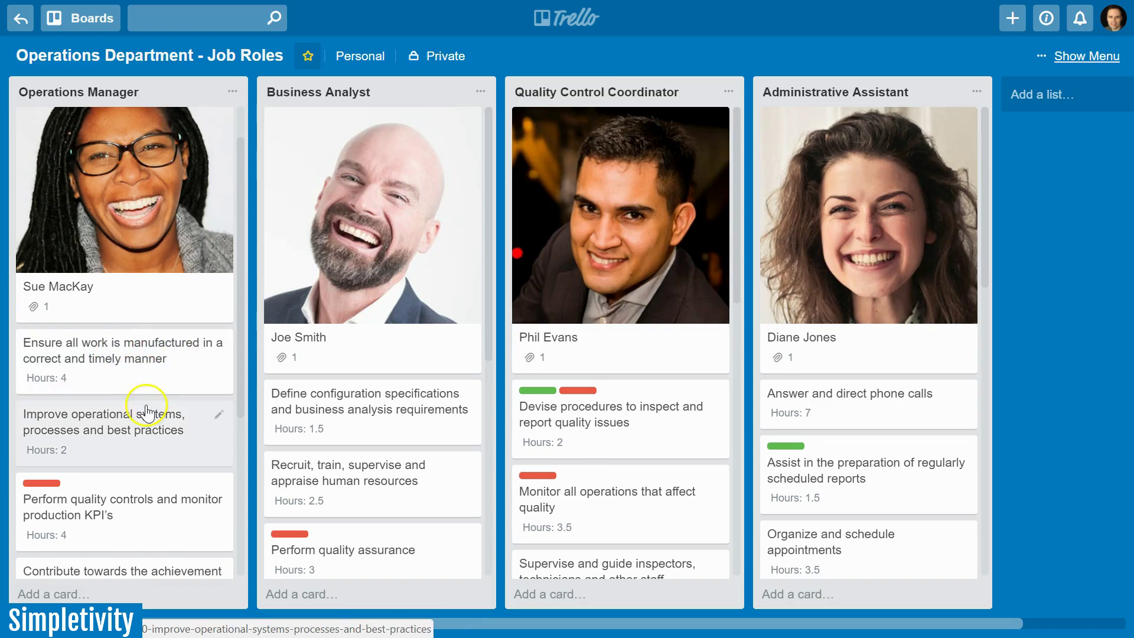
{"action": "scroll", "coordinate": [127, 390], "scroll_direction": "down", "scroll_amount": 2}
{"action": "scroll", "coordinate": [127, 437], "scroll_direction": "down", "scroll_amount": 3}
{"action": "scroll", "coordinate": [121, 414], "scroll_direction": "up", "scroll_amount": 5}
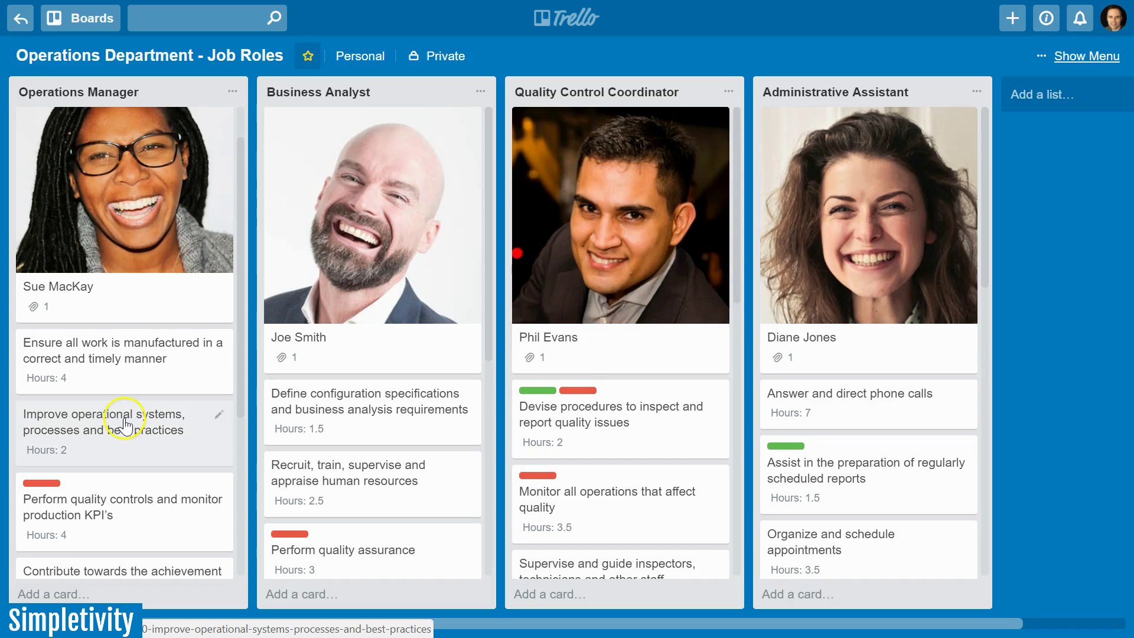
{"action": "left_click", "coordinate": [370, 412]}
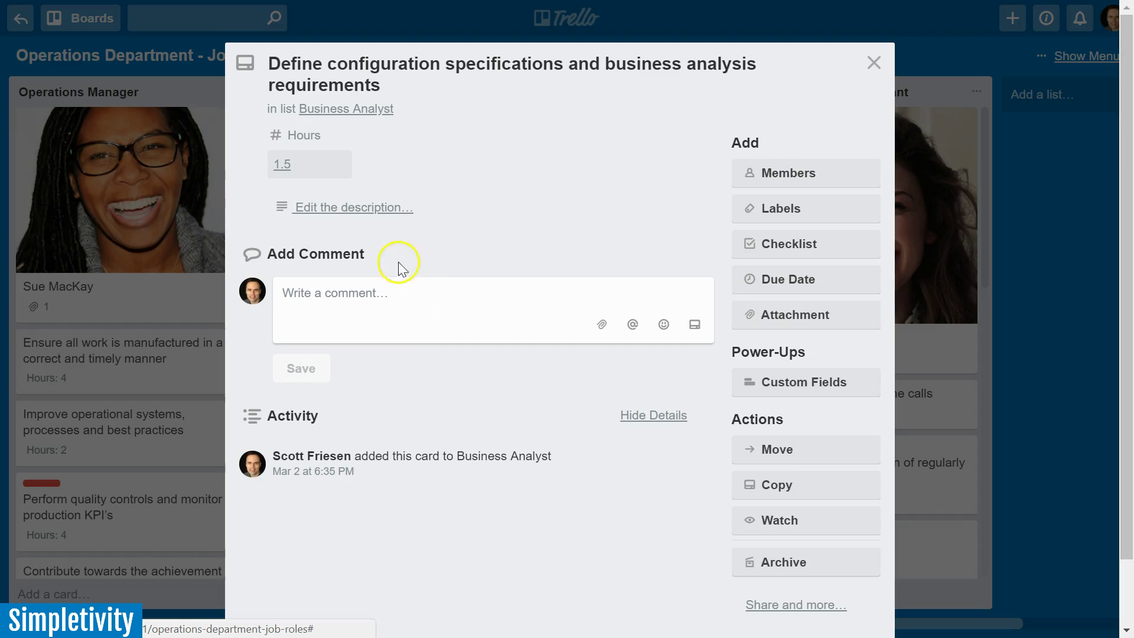
{"action": "left_click", "coordinate": [341, 214]}
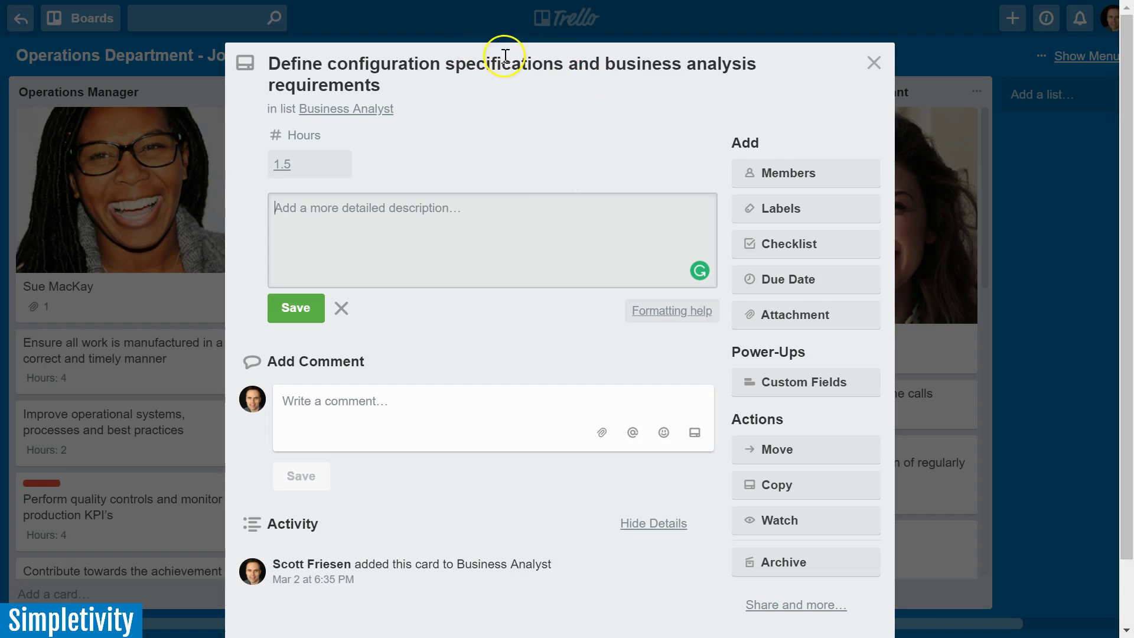
{"action": "left_click", "coordinate": [341, 309]}
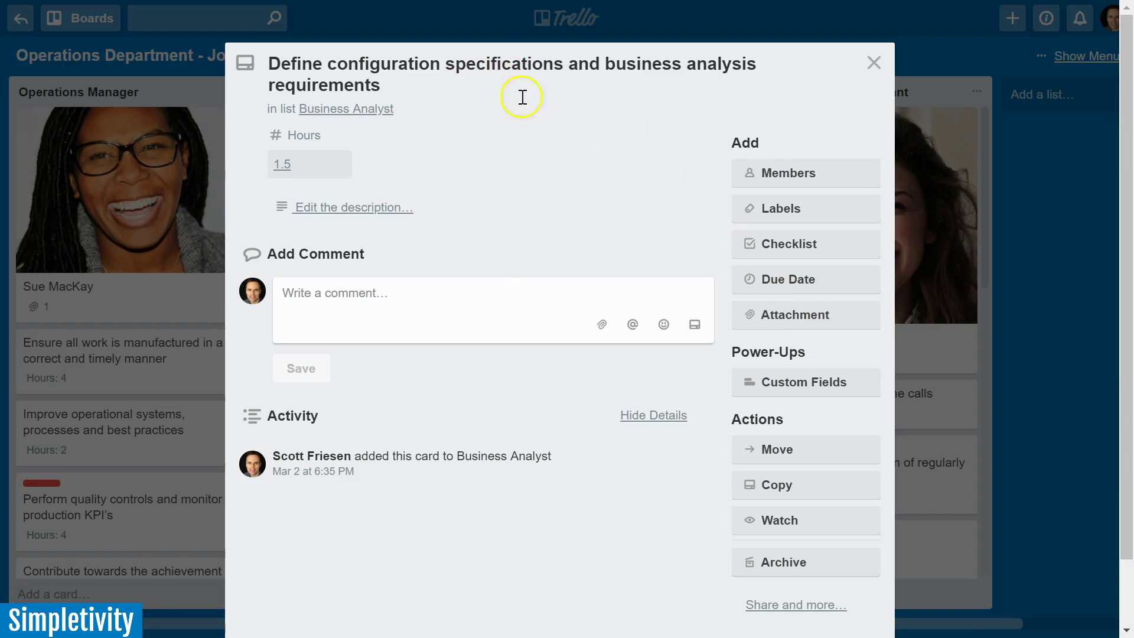
{"action": "left_click", "coordinate": [873, 63]}
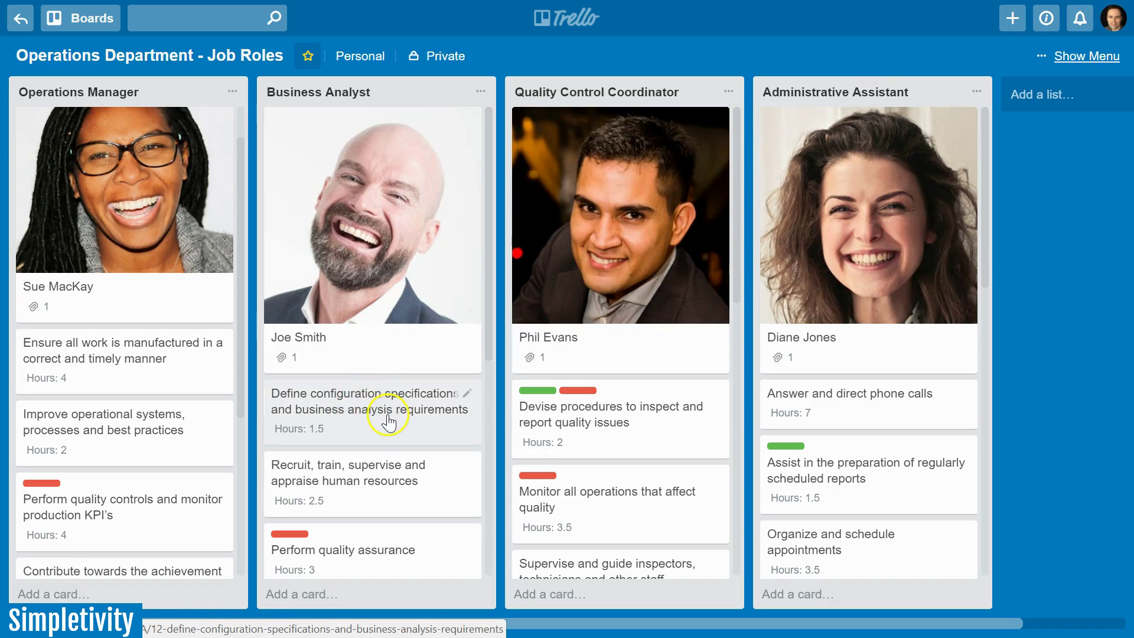
{"action": "left_click", "coordinate": [372, 404]}
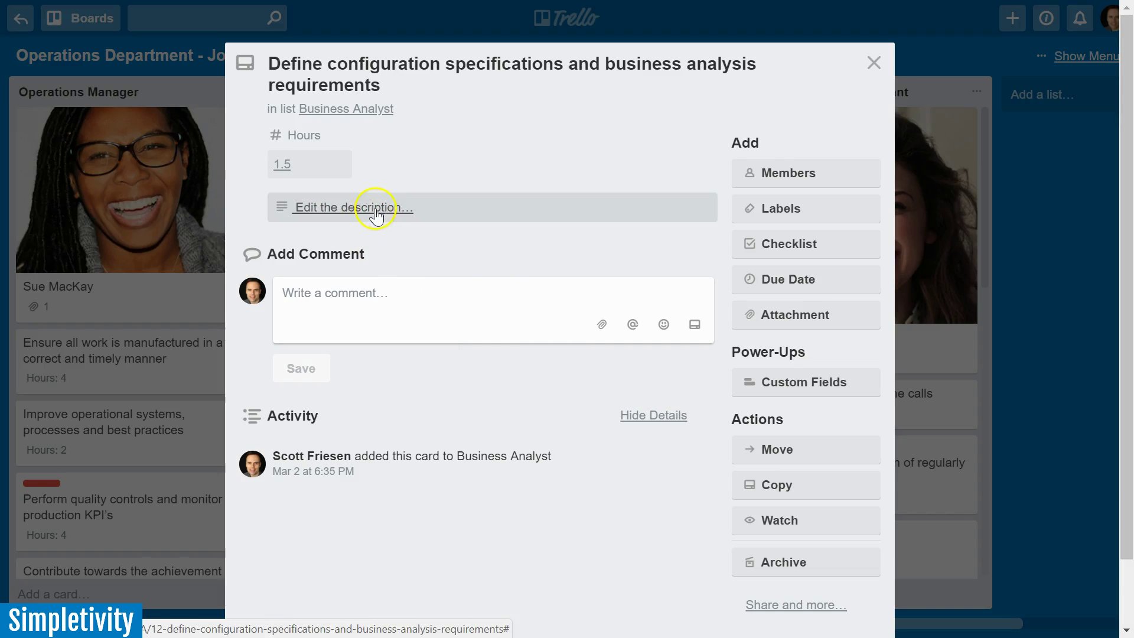
{"action": "left_click", "coordinate": [876, 62]}
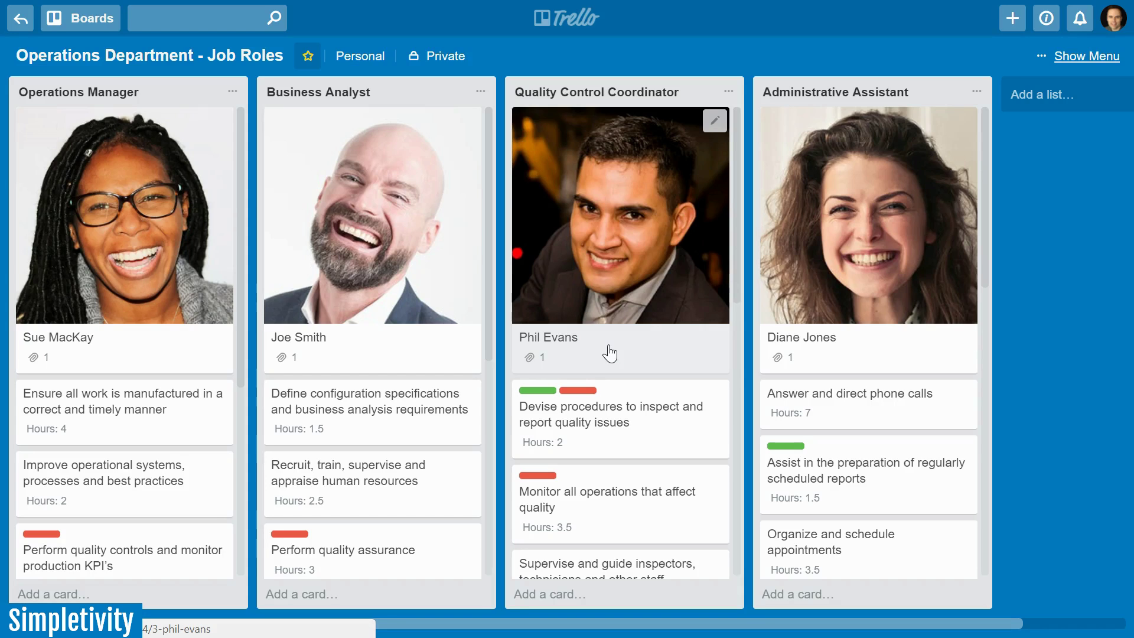
{"action": "scroll", "coordinate": [608, 355], "scroll_direction": "down", "scroll_amount": 10}
{"action": "scroll", "coordinate": [609, 354], "scroll_direction": "up", "scroll_amount": 10}
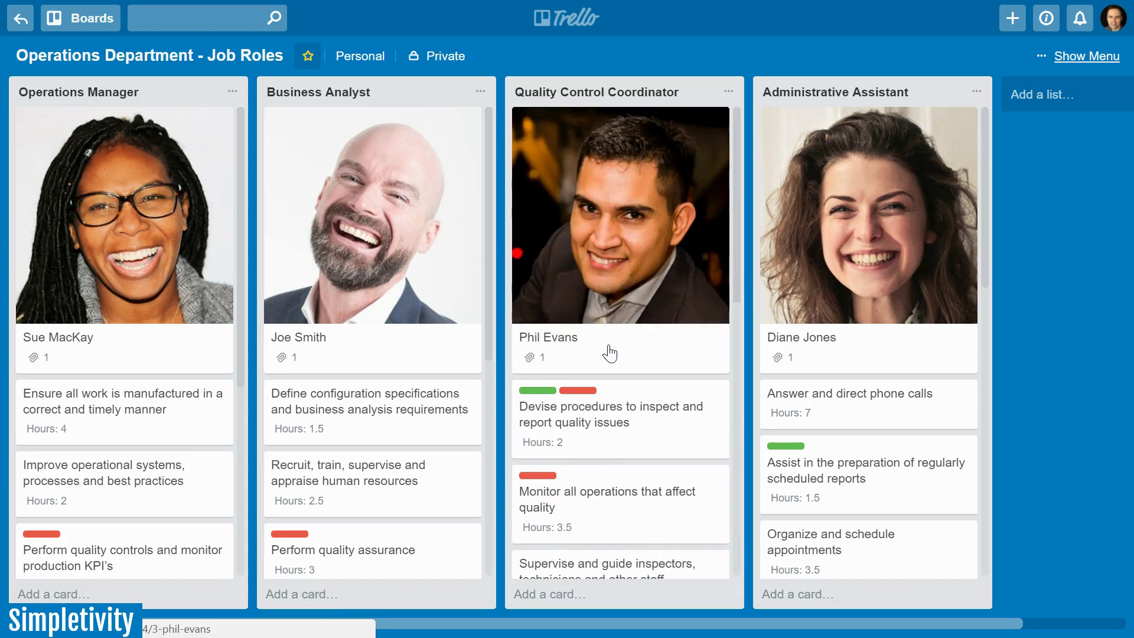
{"action": "left_click", "coordinate": [632, 355]}
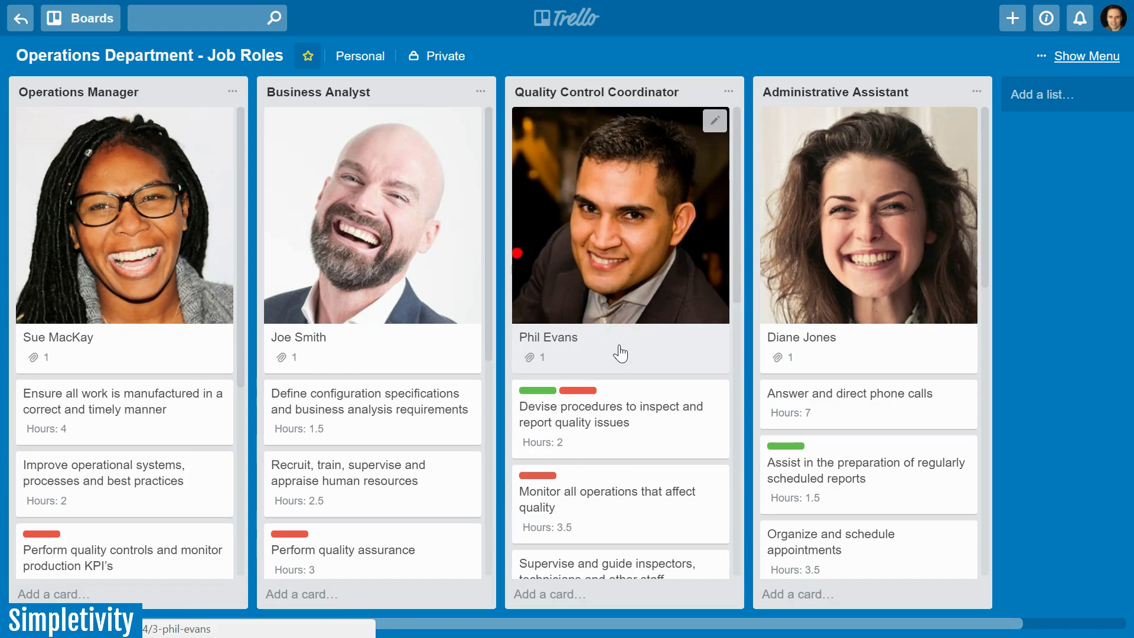
{"action": "scroll", "coordinate": [620, 354], "scroll_direction": "down", "scroll_amount": 10}
{"action": "scroll", "coordinate": [620, 353], "scroll_direction": "up", "scroll_amount": 9}
{"action": "scroll", "coordinate": [607, 418], "scroll_direction": "down", "scroll_amount": 2}
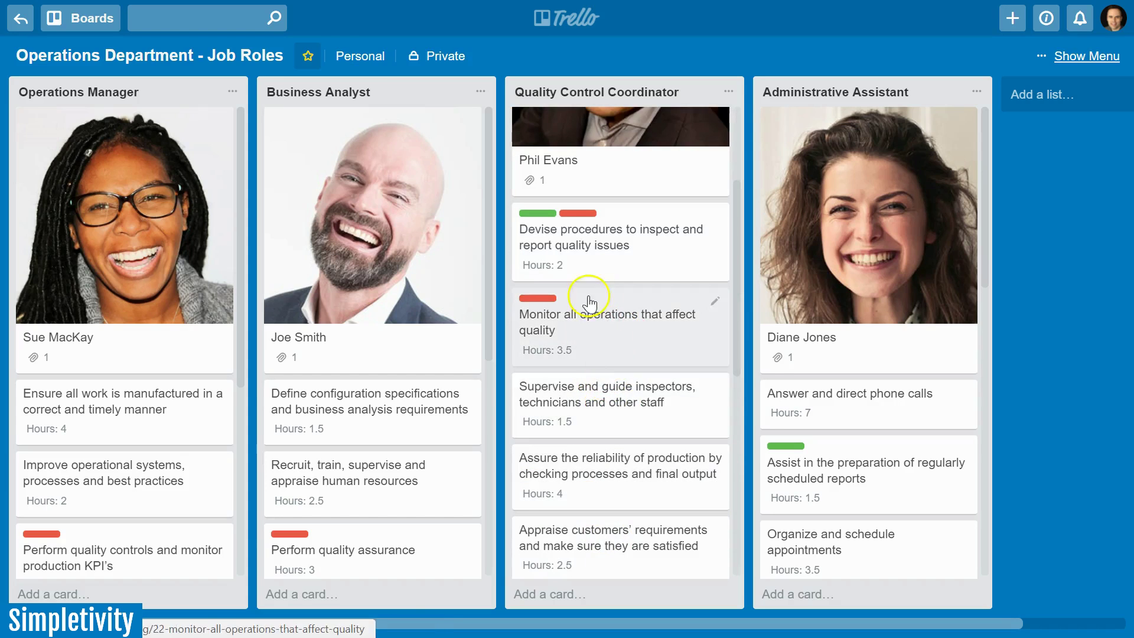
{"action": "scroll", "coordinate": [603, 366], "scroll_direction": "up", "scroll_amount": 3}
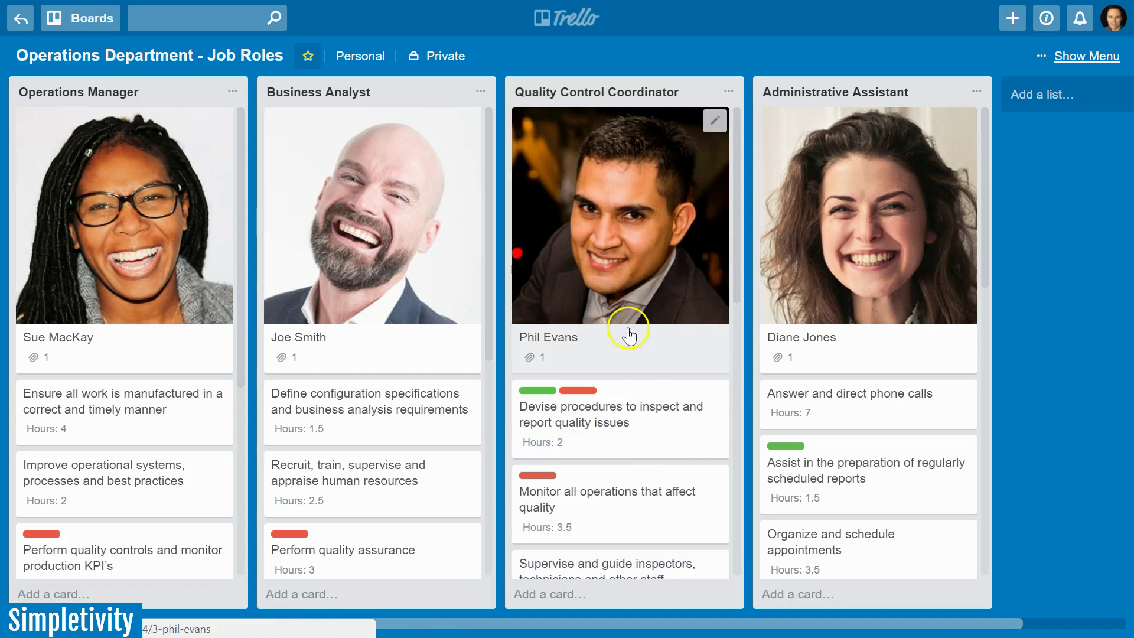